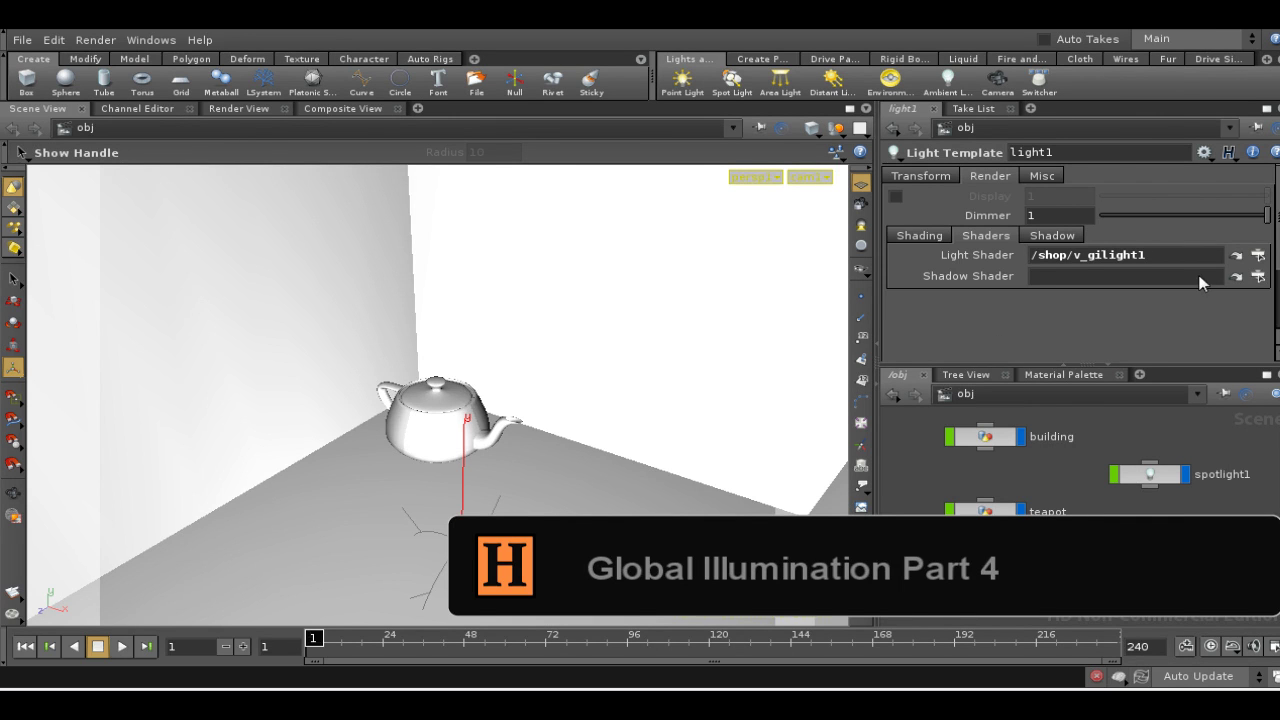
- Review the v_gilight1 shader's Irradiance settings, then return to light1 in /obj
click(1237, 255)
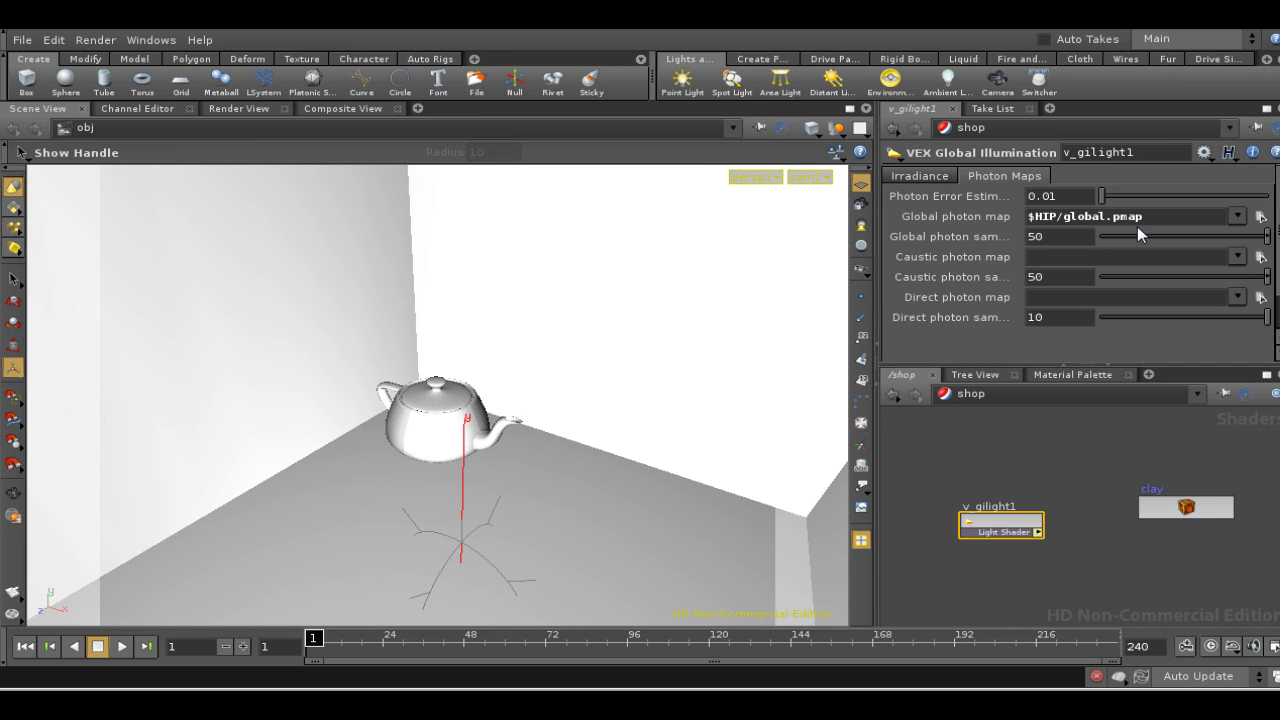
click(926, 176)
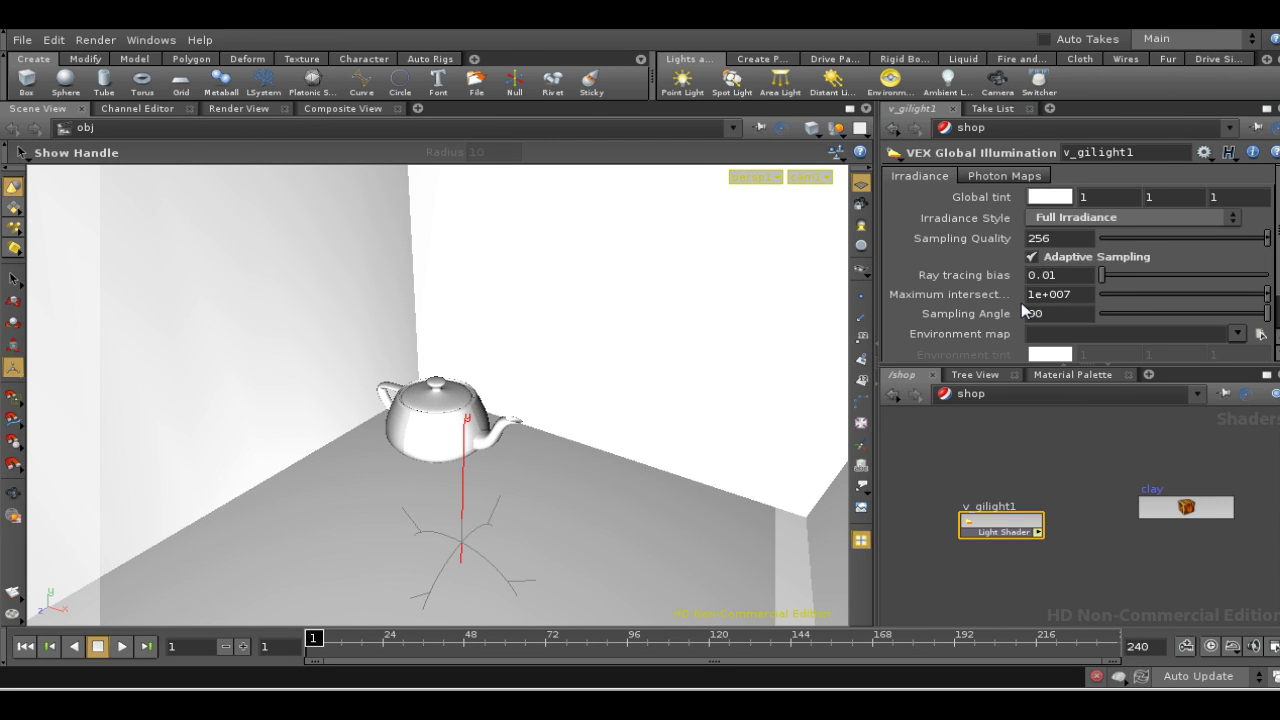
key(alt+Left)
middle_drag(1057, 600, 1087, 442)
- Place a new Geometry object, geo1, and dive inside to its file node
key(Tab)
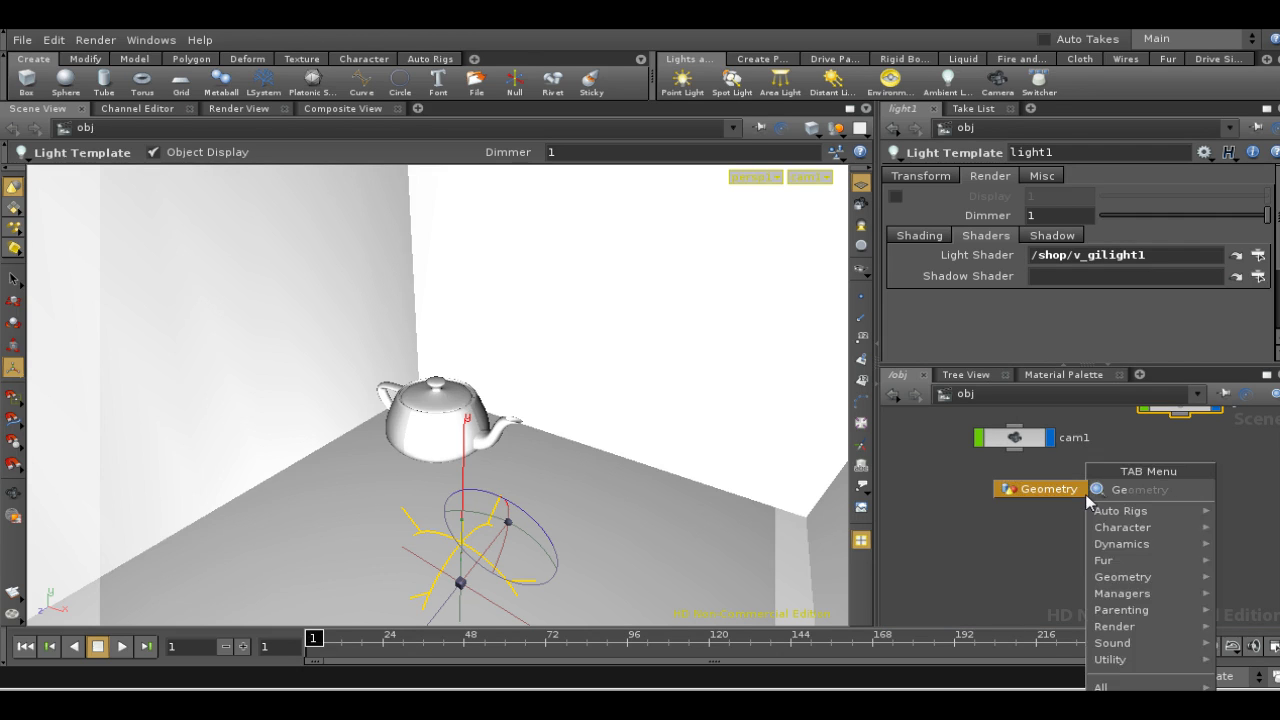
click(1129, 490)
click(1100, 505)
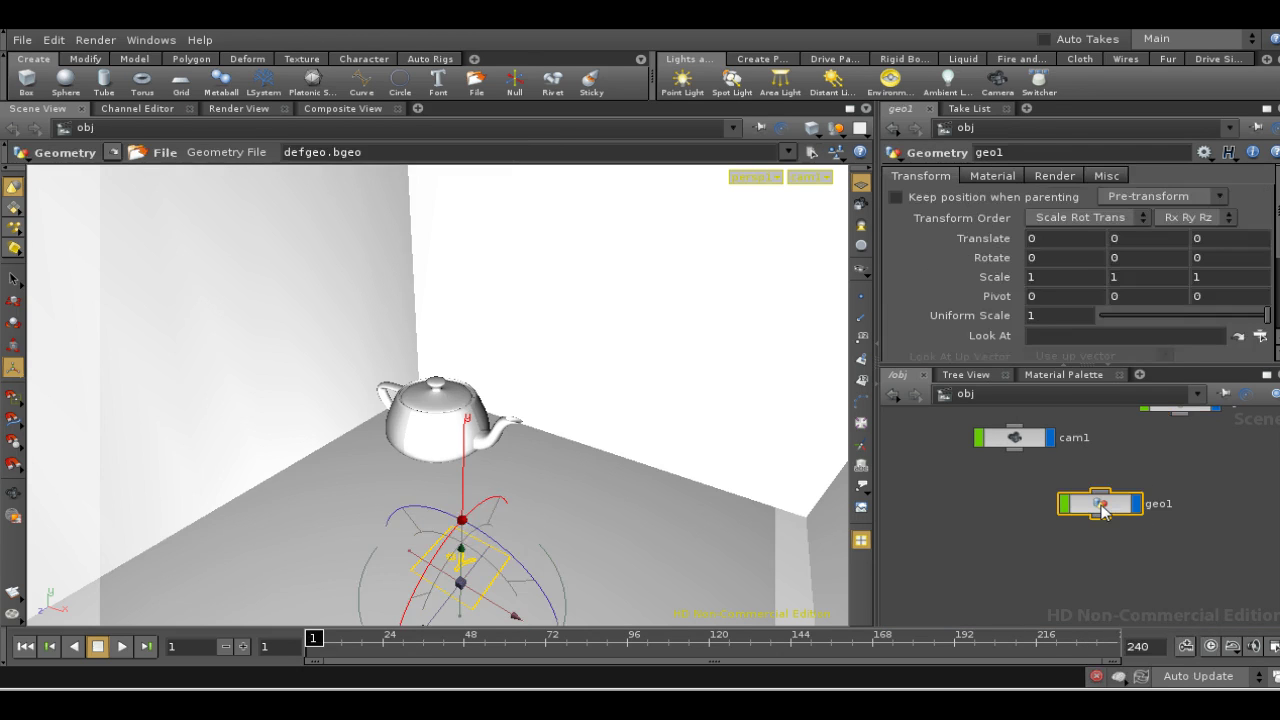
double_click(1100, 505)
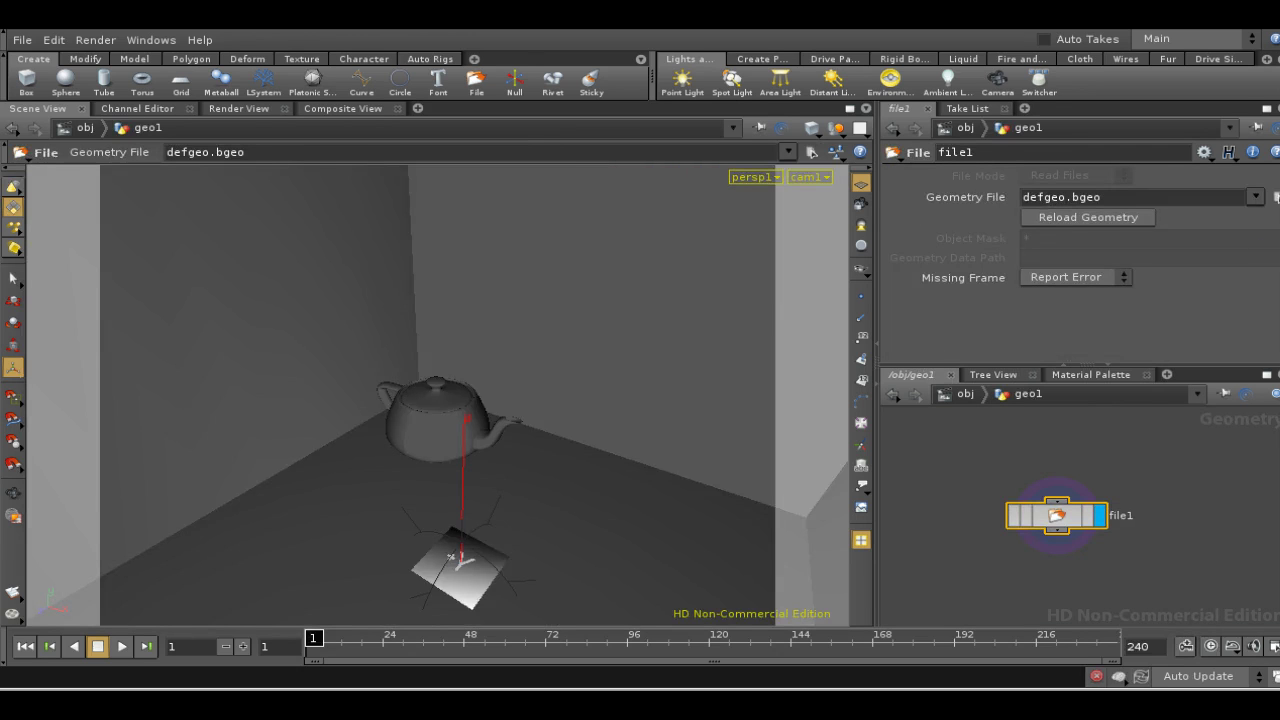
- Set file1's Geometry File to $HIP/global_room.pmap
click(1275, 197)
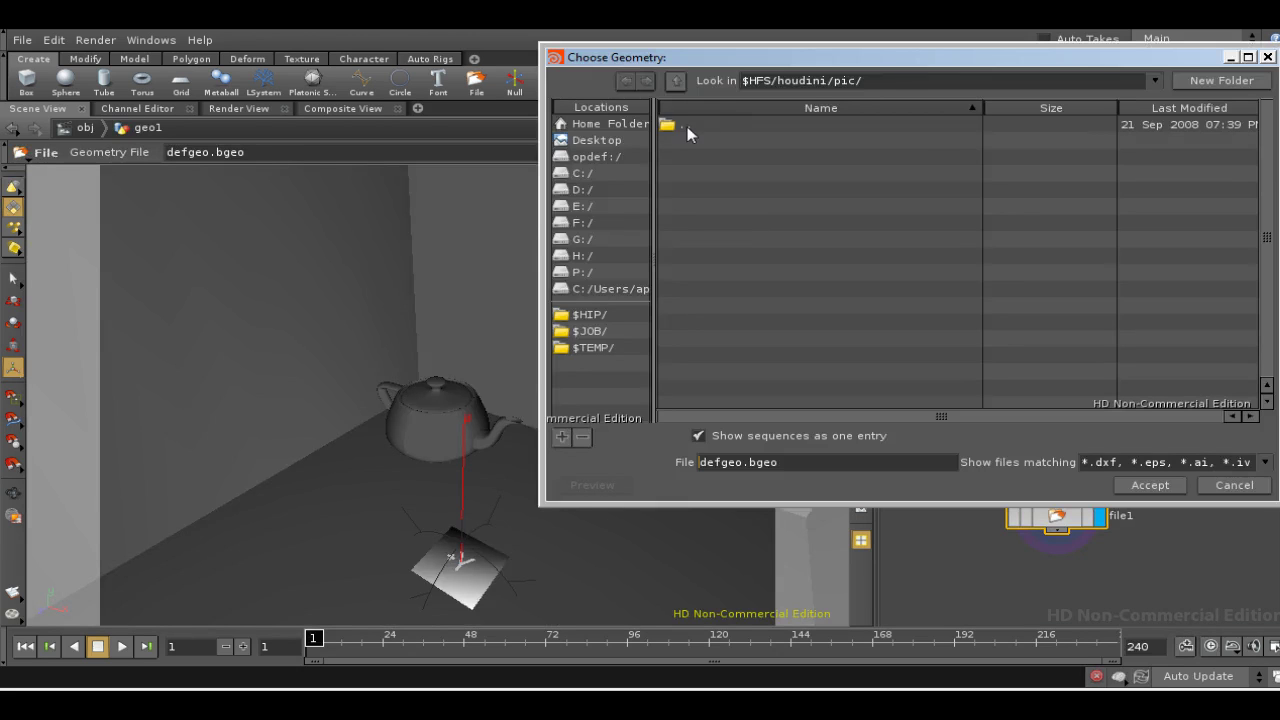
click(687, 126)
click(601, 314)
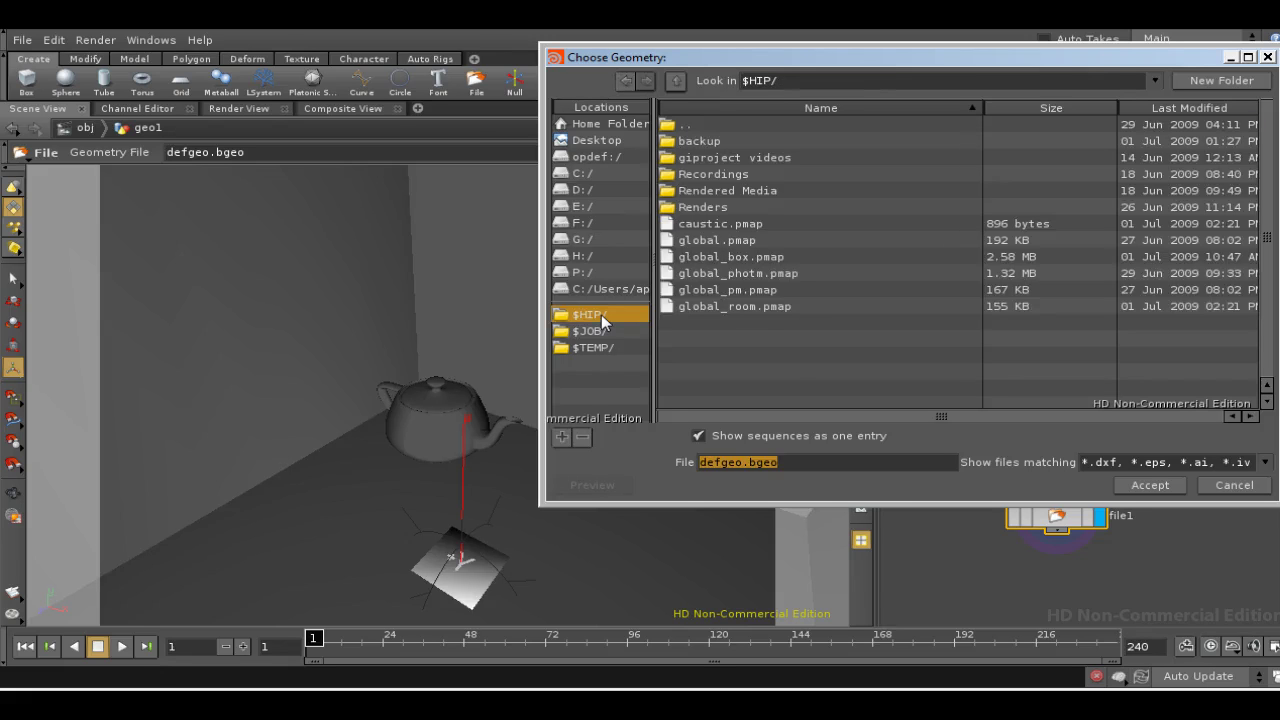
click(754, 305)
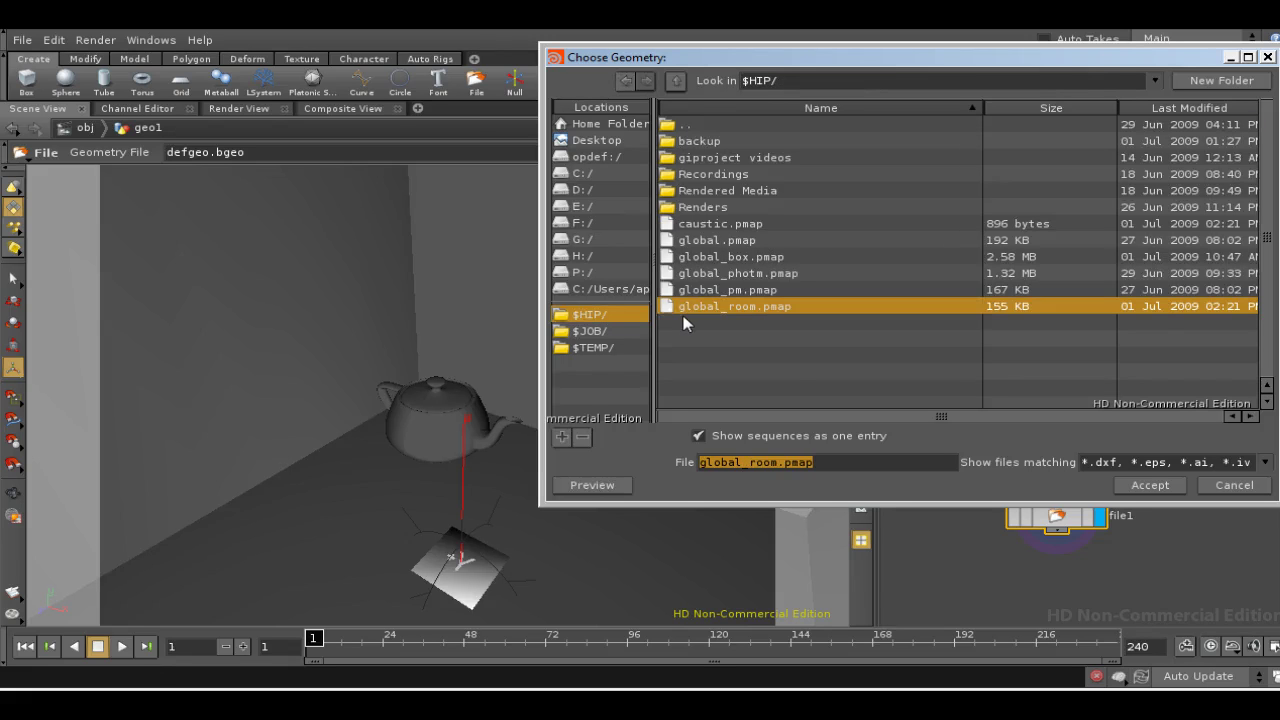
click(1145, 486)
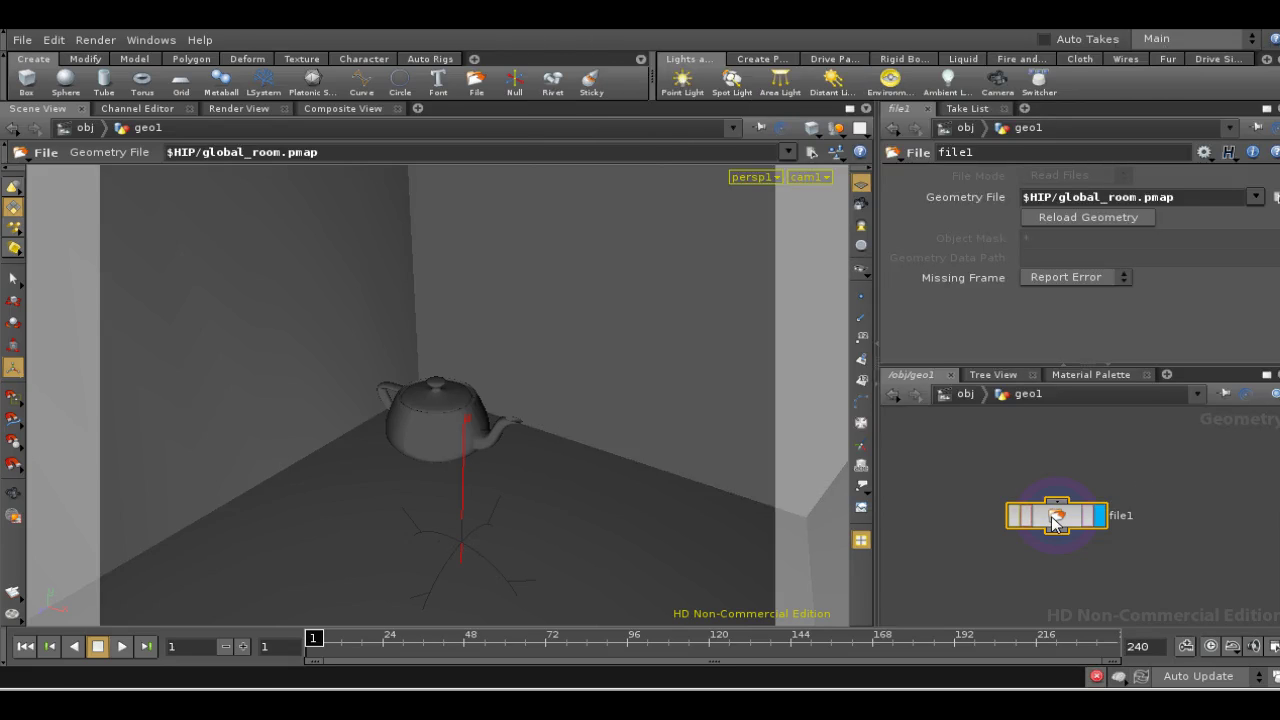
- Go back up to /obj and show geo1's photon-map points in the viewport
drag(1012, 522, 1043, 505)
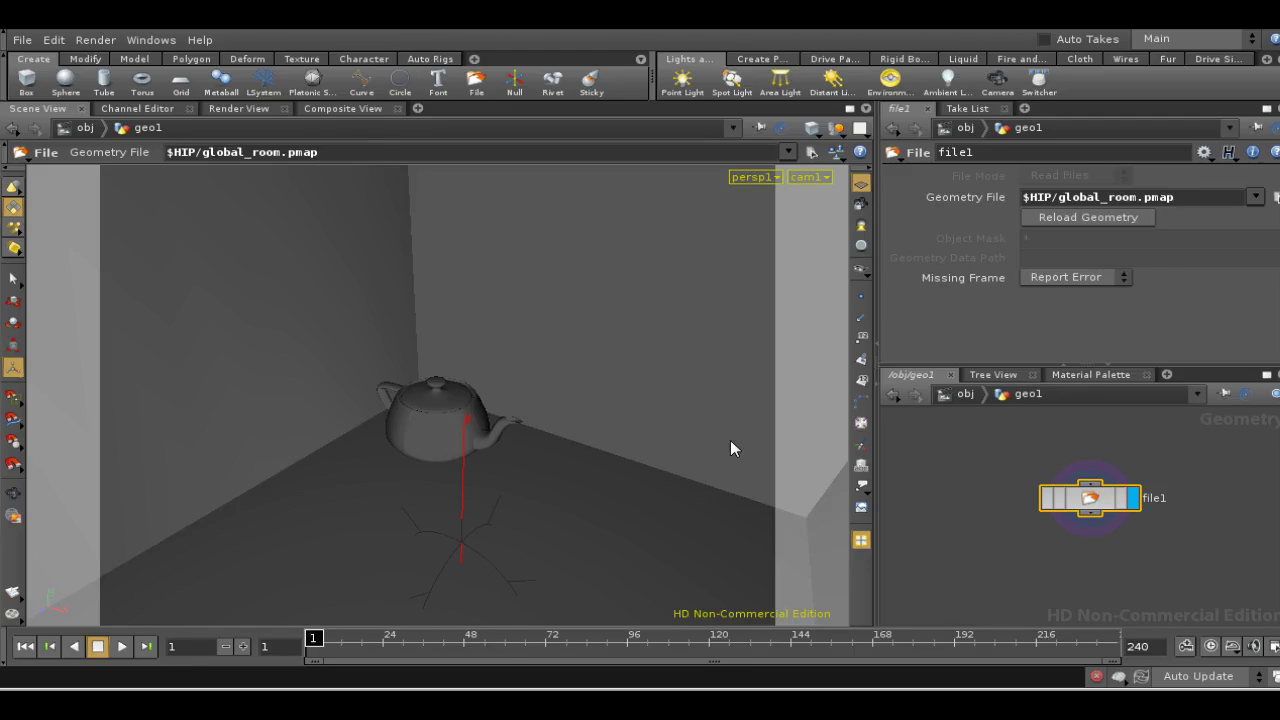
click(967, 394)
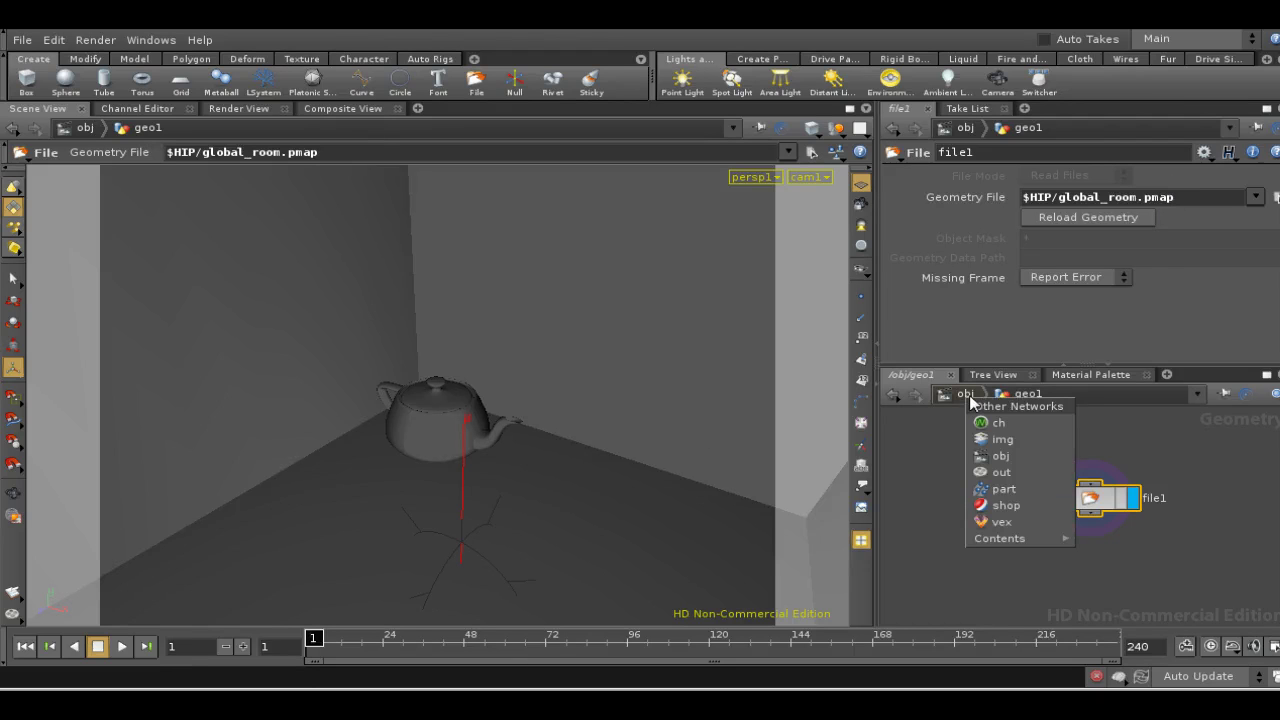
click(950, 394)
click(950, 393)
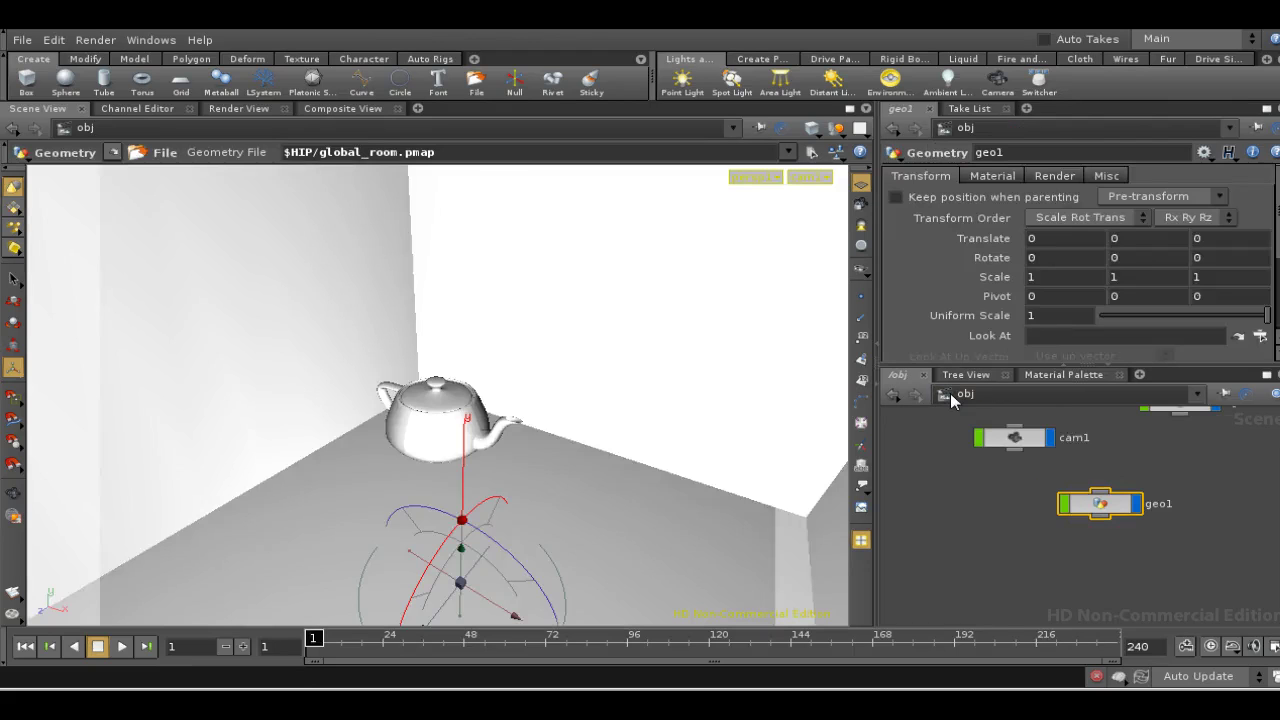
click(860, 298)
key(w)
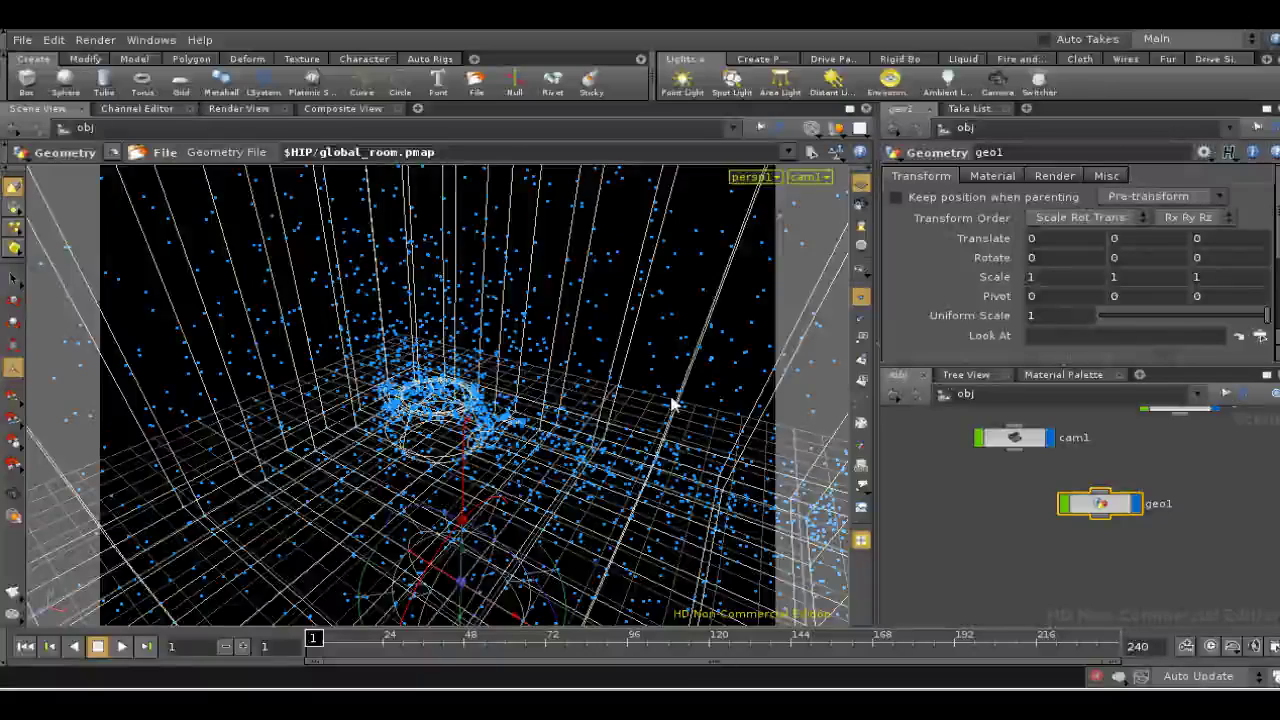
key(Escape)
mouse_move(654, 346)
mouse_down()
mouse_move(648, 447)
mouse_move(611, 340)
mouse_move(620, 429)
mouse_move(583, 423)
mouse_move(600, 415)
mouse_move(609, 431)
mouse_move(614, 376)
mouse_move(606, 491)
mouse_move(663, 432)
mouse_up()
key(Escape)
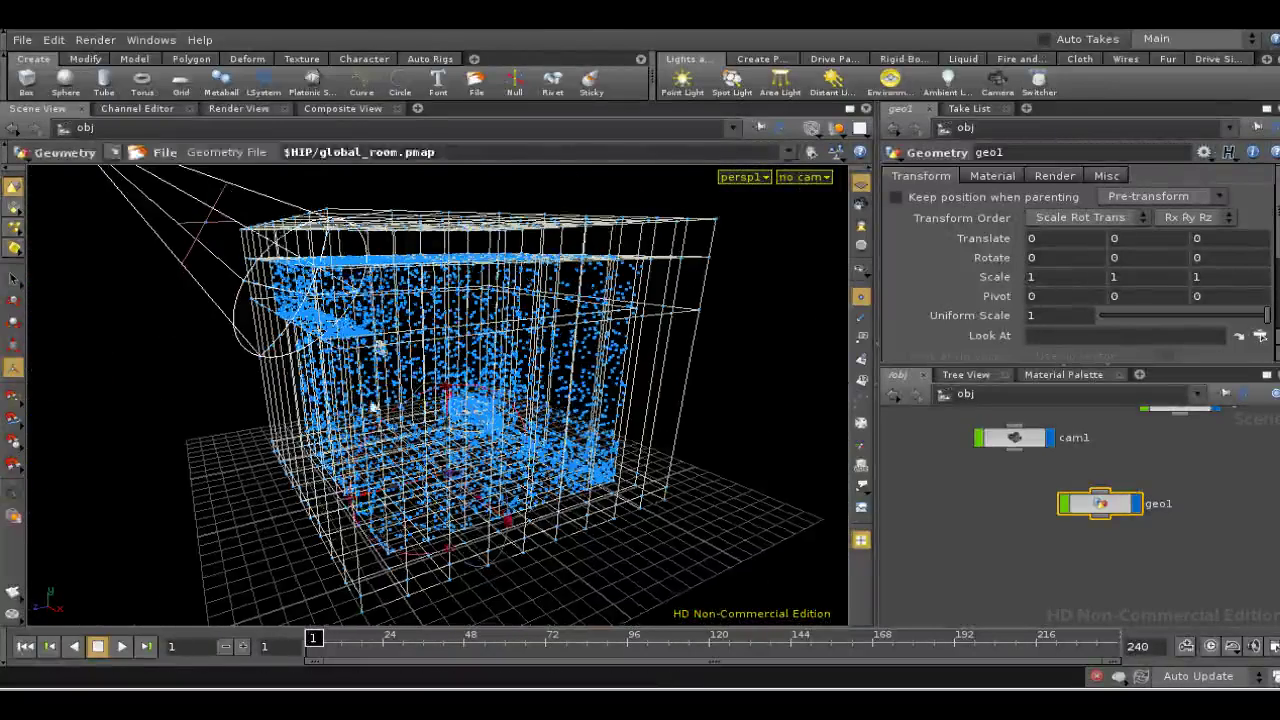
key(Escape)
drag(371, 412, 345, 336)
key(Escape)
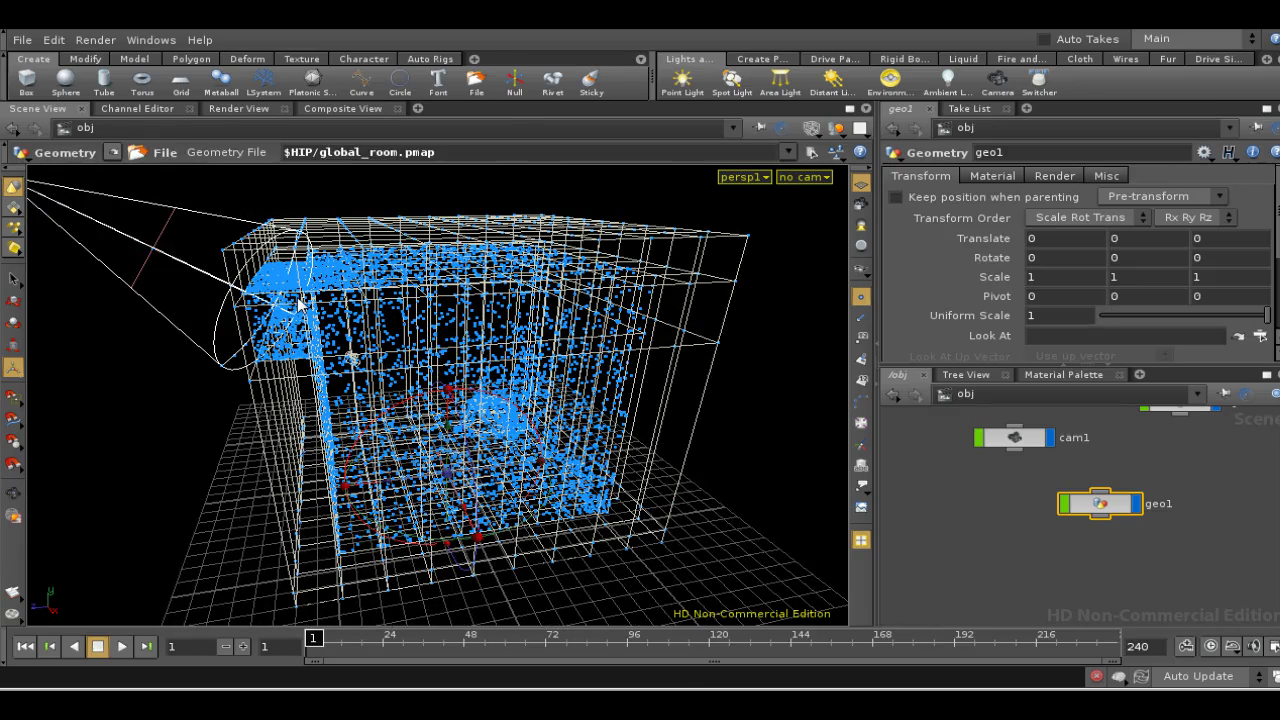
key(space)
key(space)
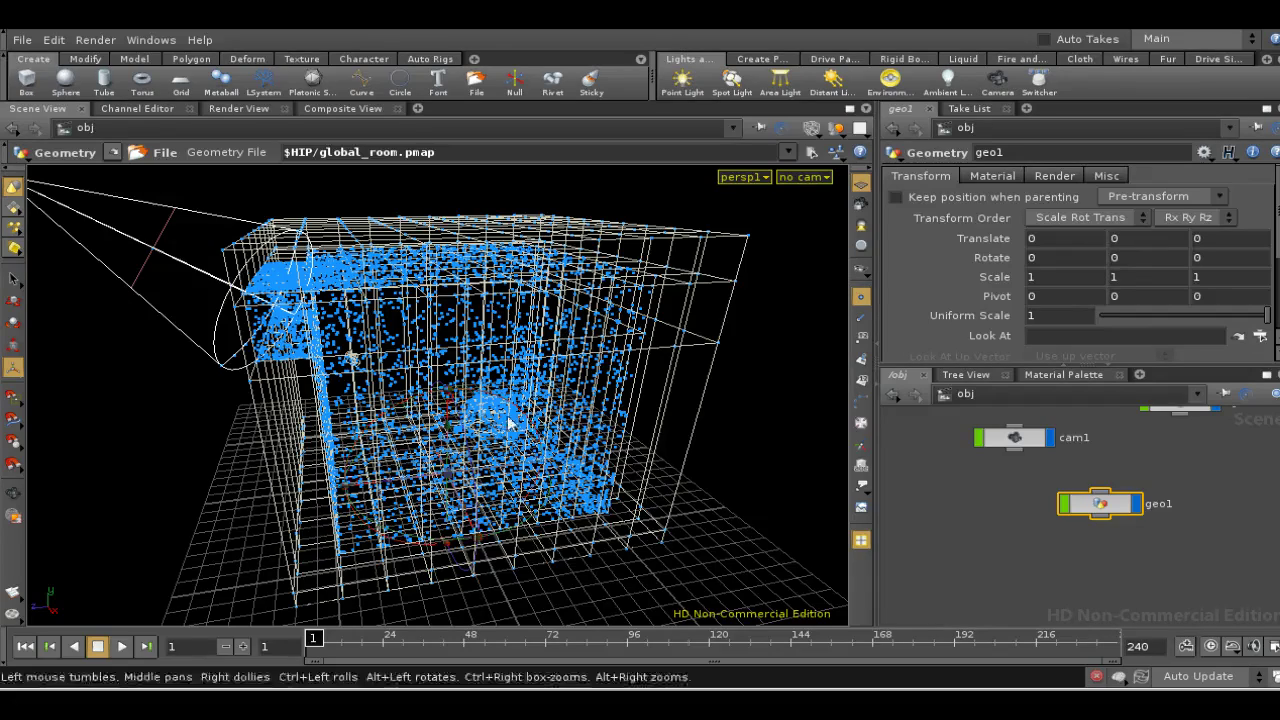
right_drag(522, 443, 506, 383)
drag(506, 383, 588, 381)
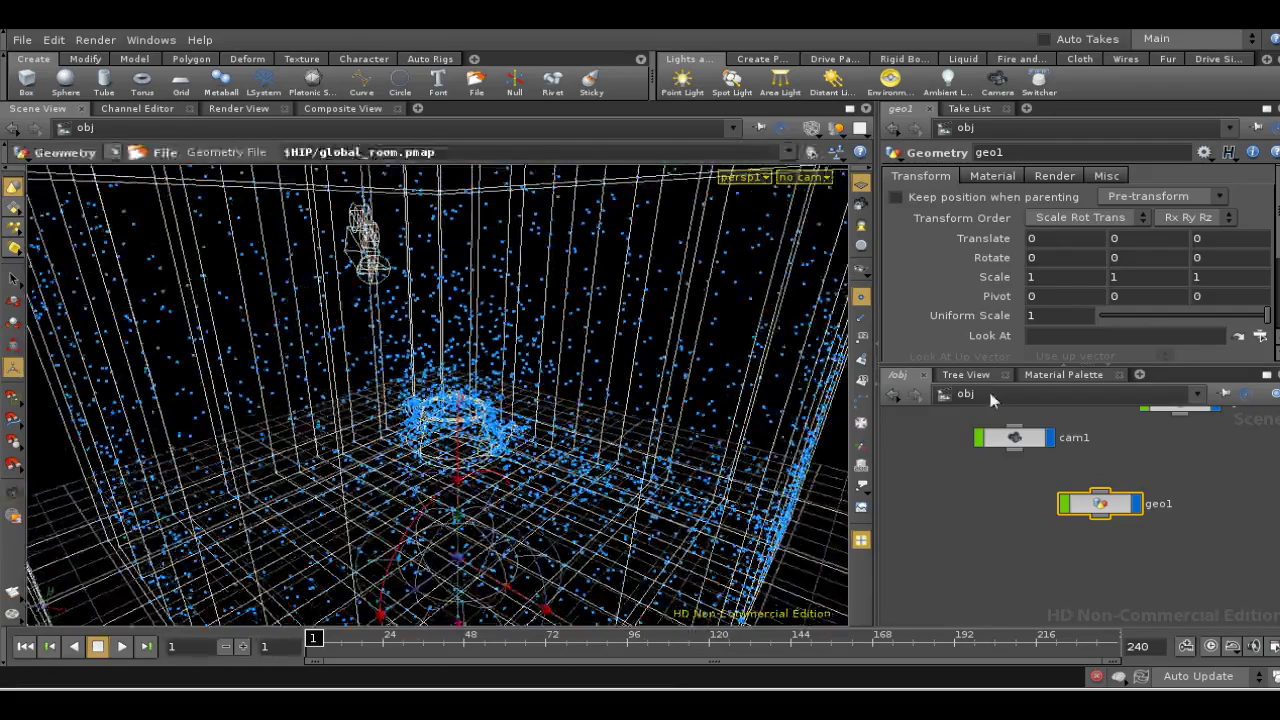
- In /shop, set v_gilight1's Irradiance Style to No Irradiance
click(995, 398)
click(1040, 505)
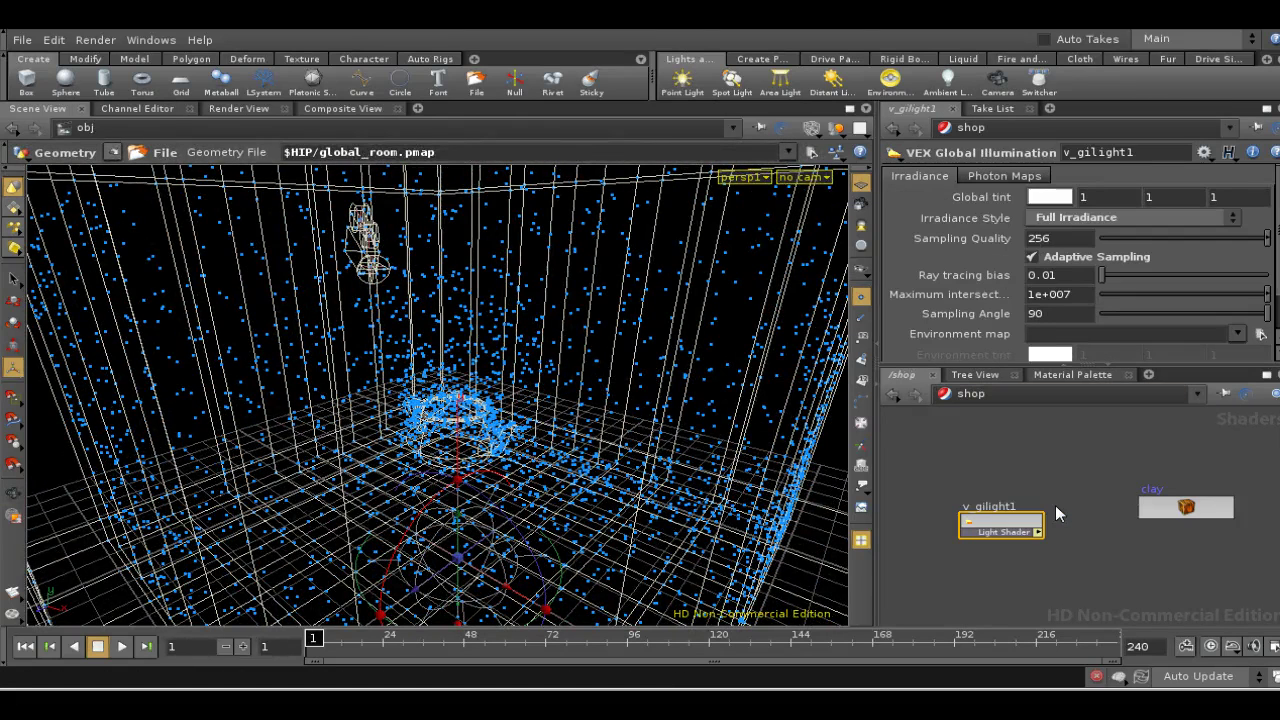
drag(998, 527, 1007, 502)
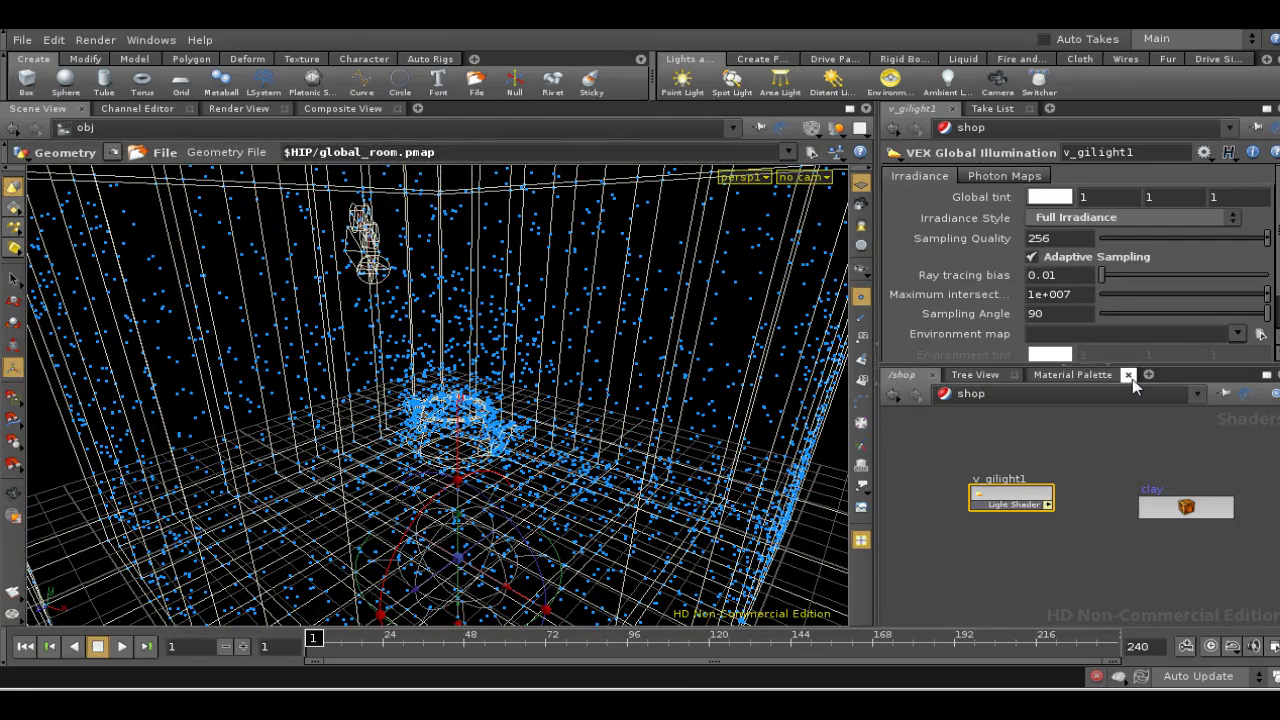
click(1080, 220)
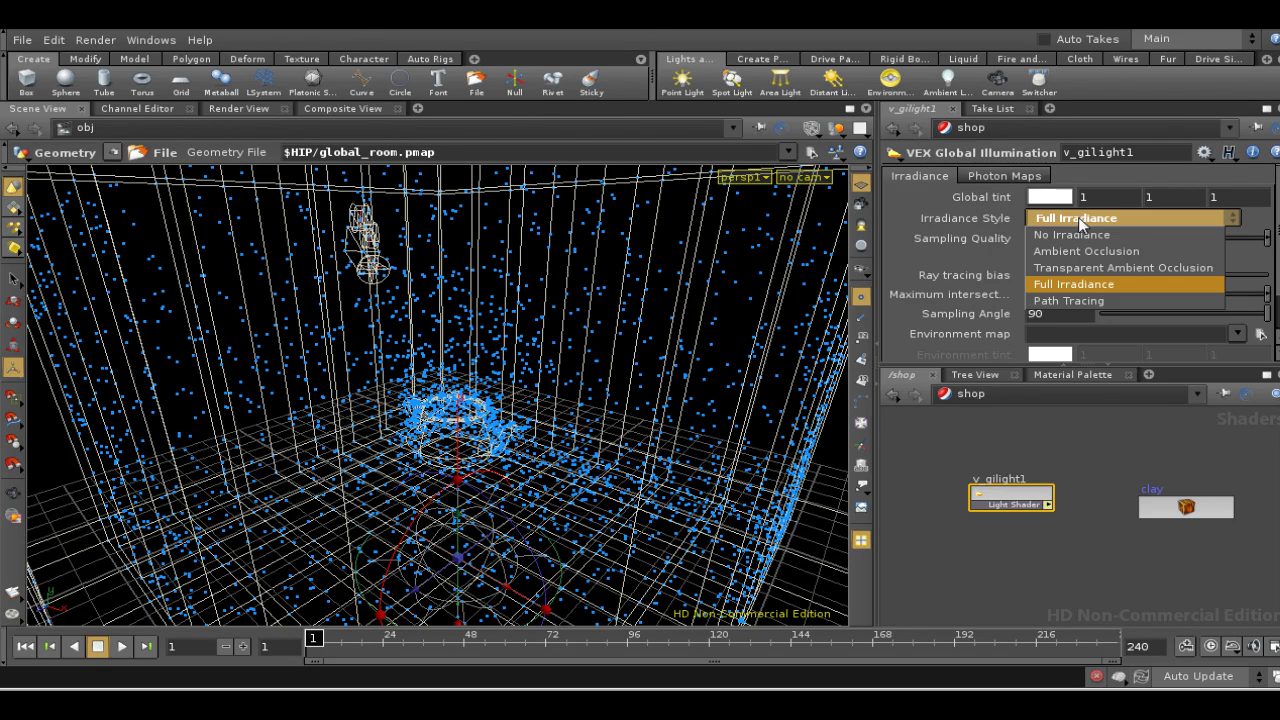
click(1073, 233)
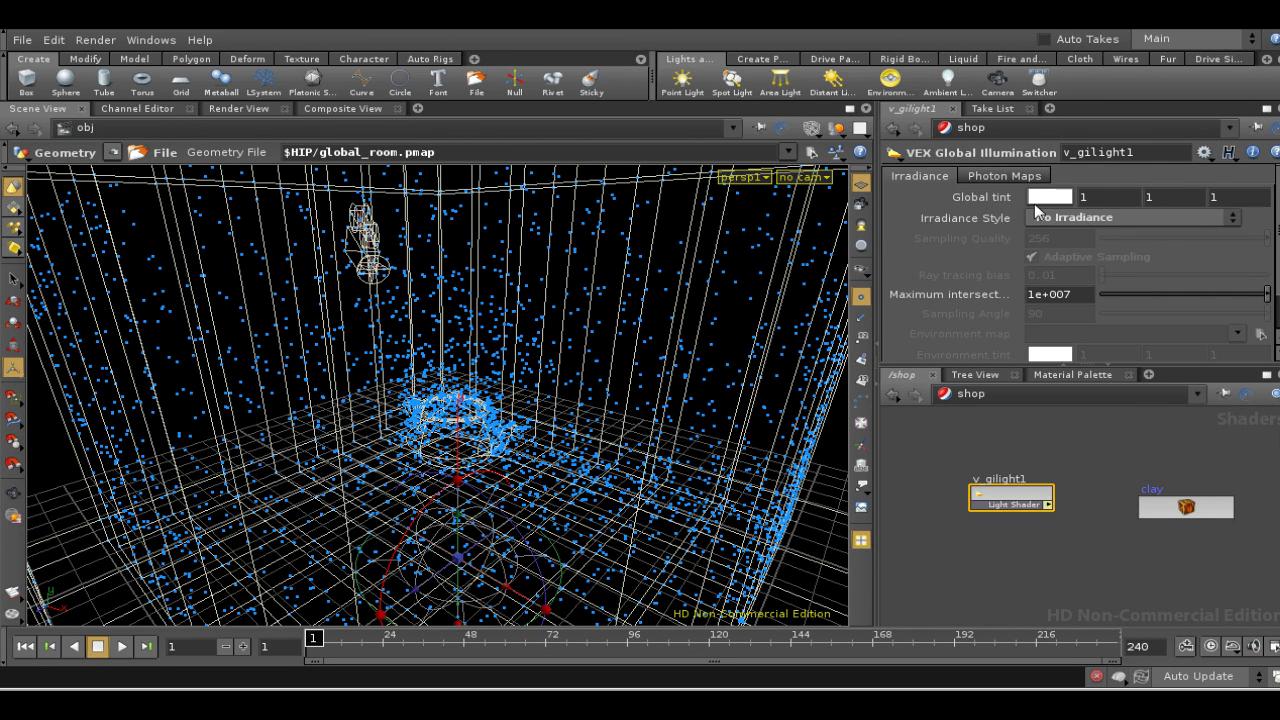
- Set the shader's Global photon map to $HIP/global_room.pmap on the Photon Maps tab
click(1004, 175)
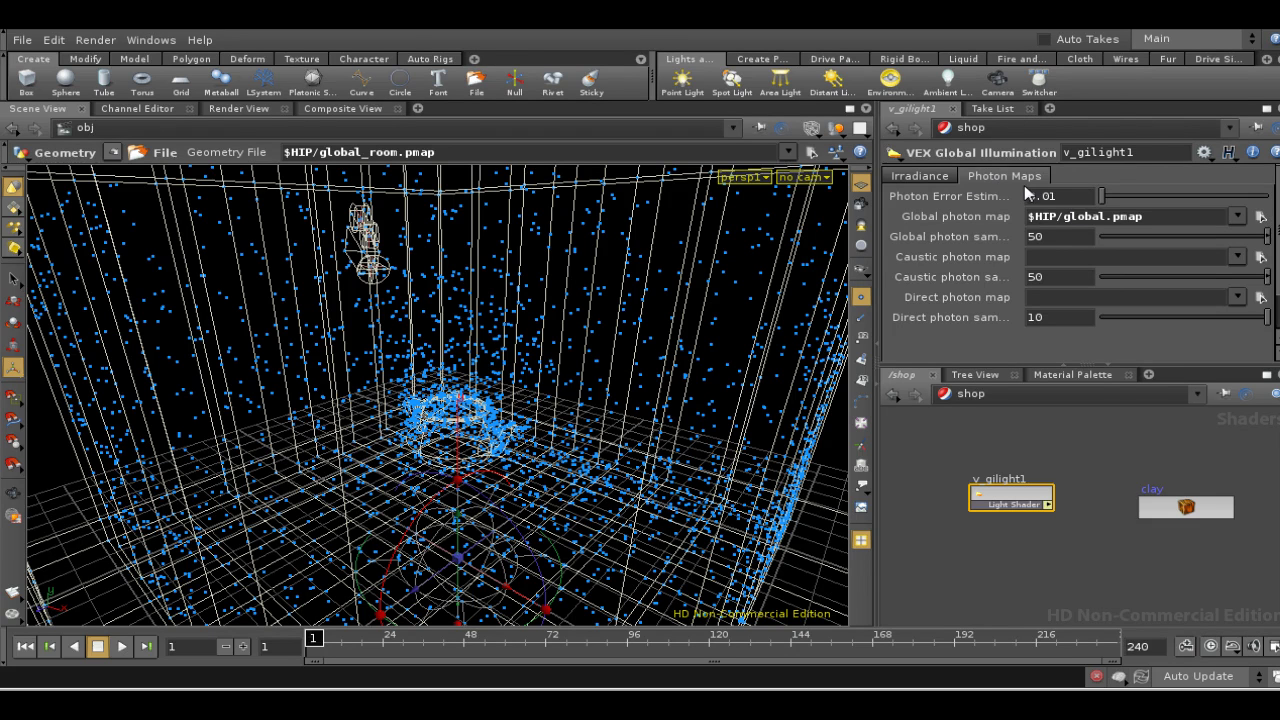
click(1260, 216)
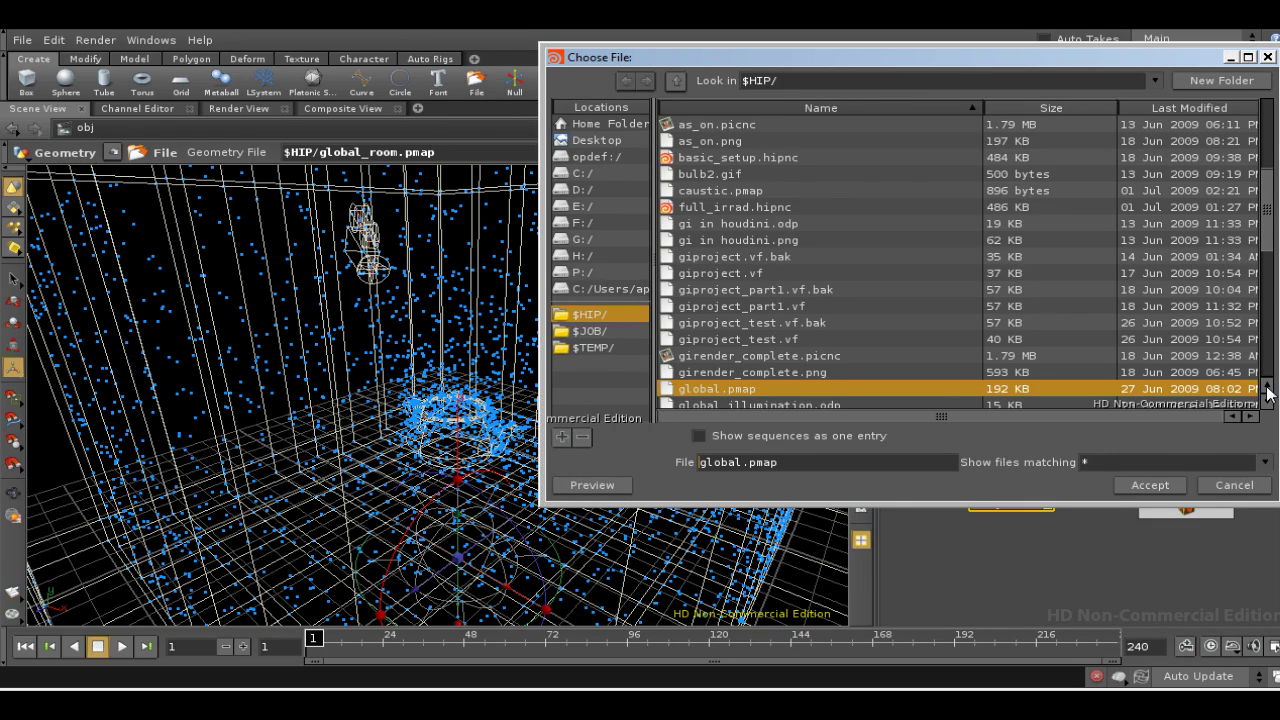
scroll(1268, 395, down, 3)
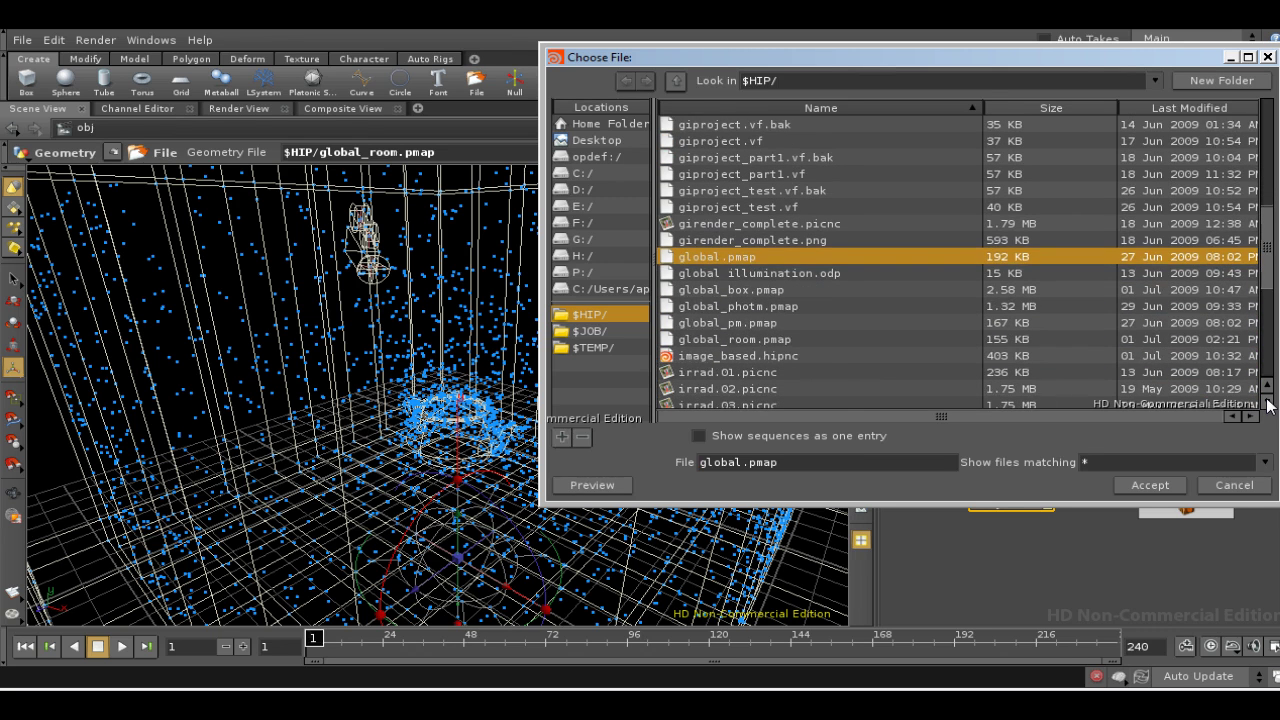
click(823, 339)
click(1150, 485)
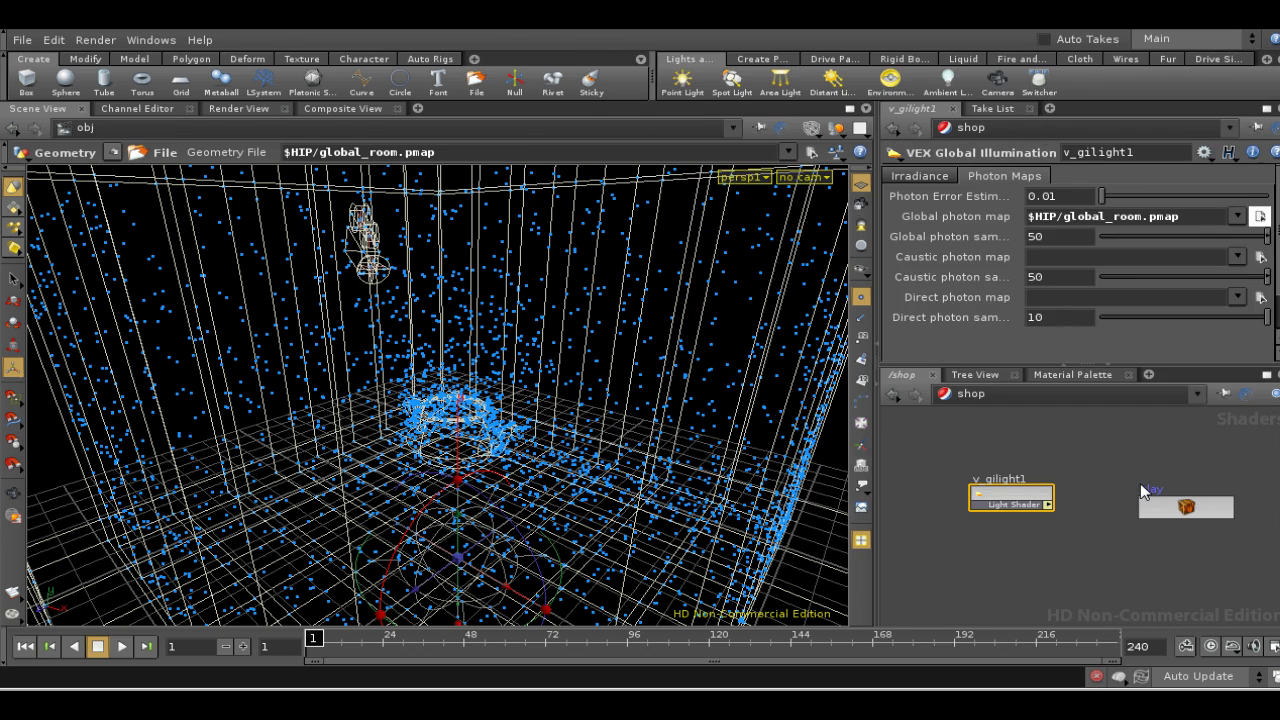
click(940, 175)
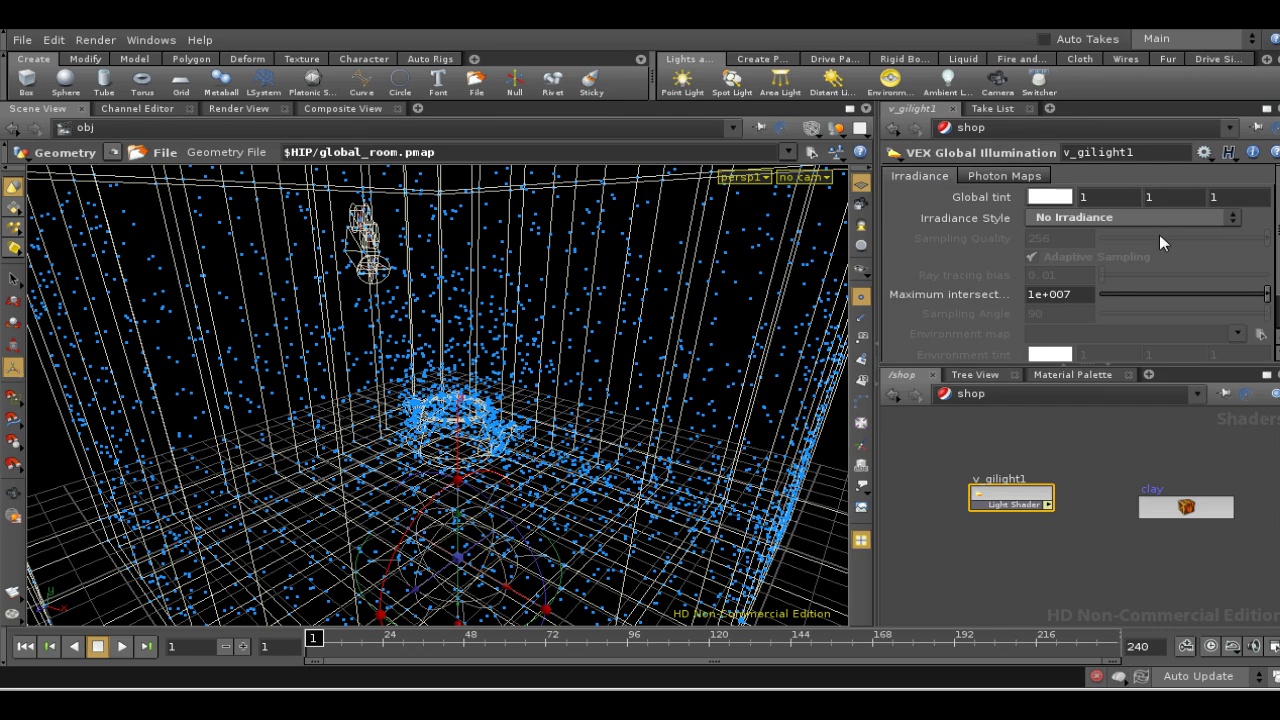
- From /out, render mantra1 with its mantra_photon input and view the teapot room in MPlay
click(1069, 396)
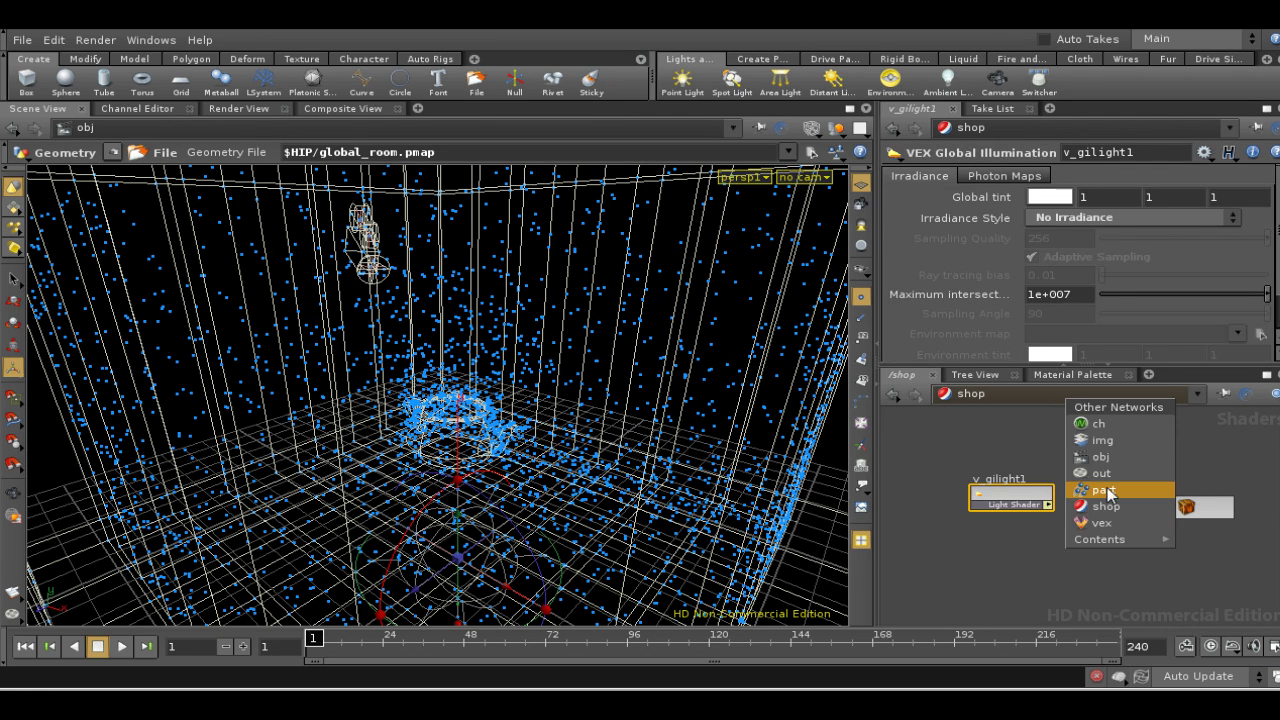
click(1102, 474)
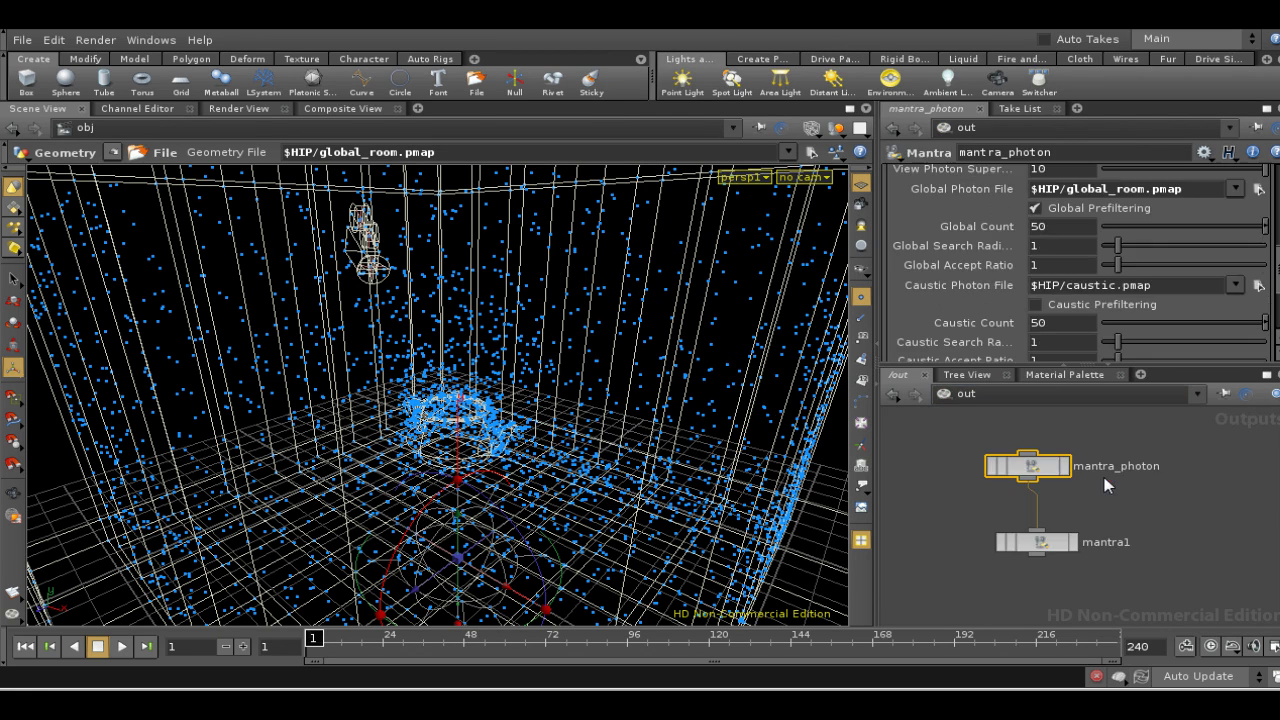
click(1075, 553)
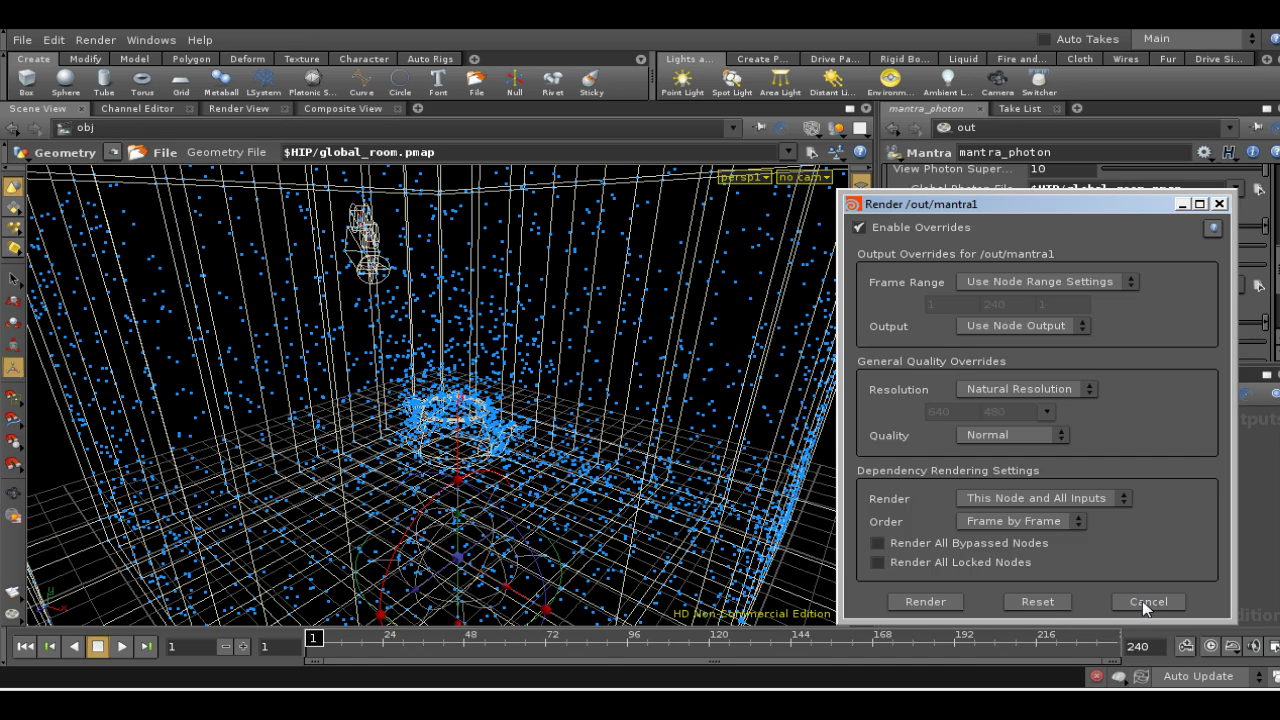
click(942, 598)
click(1141, 676)
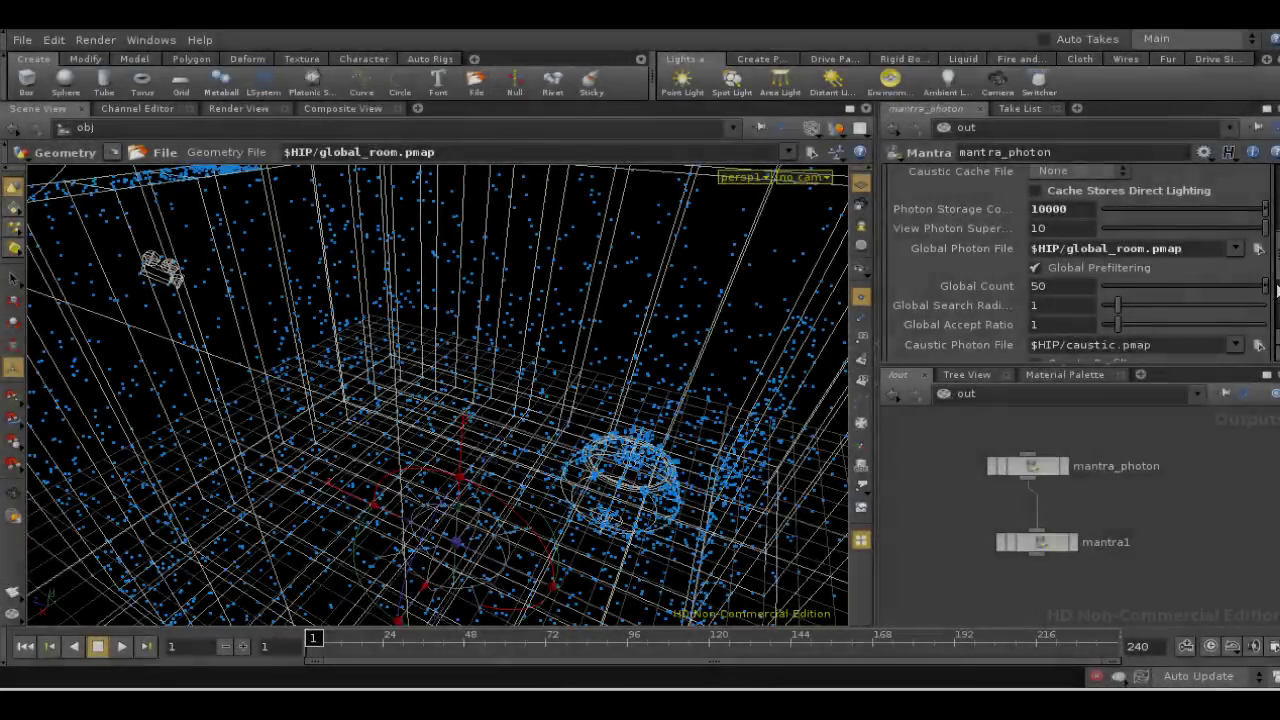
scroll(1222, 234, up, 5)
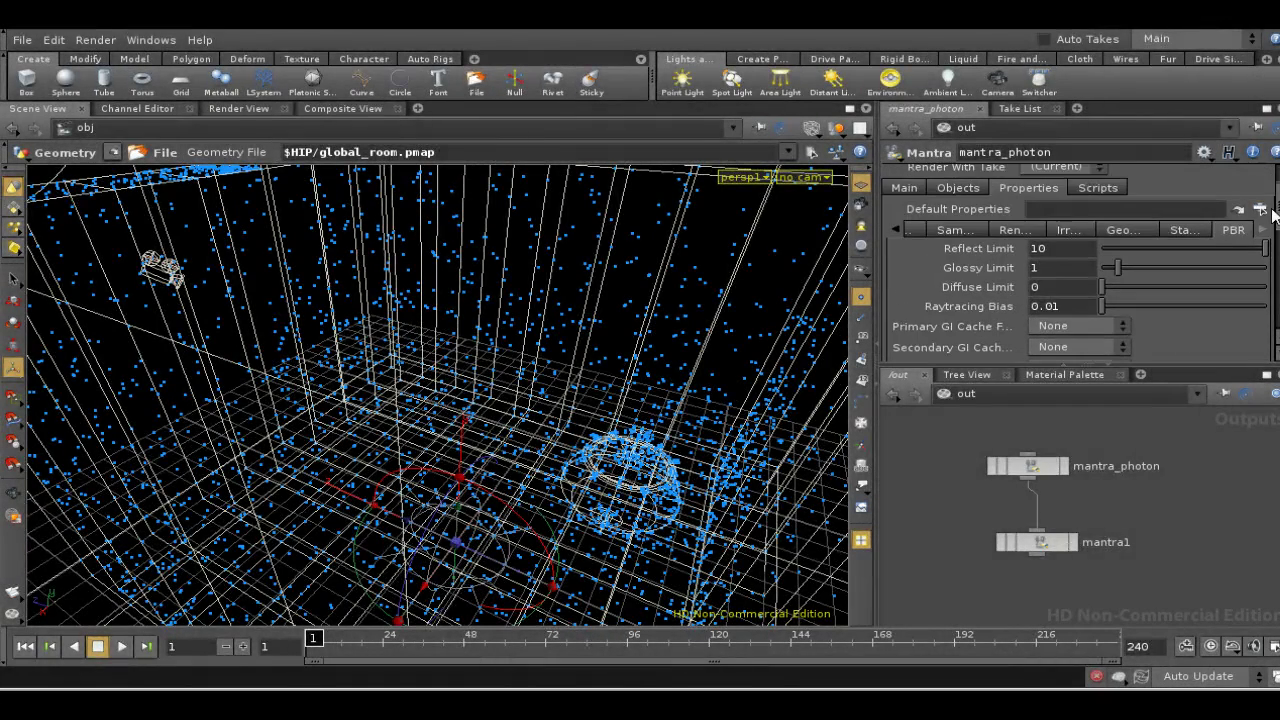
scroll(1222, 262, down, 7)
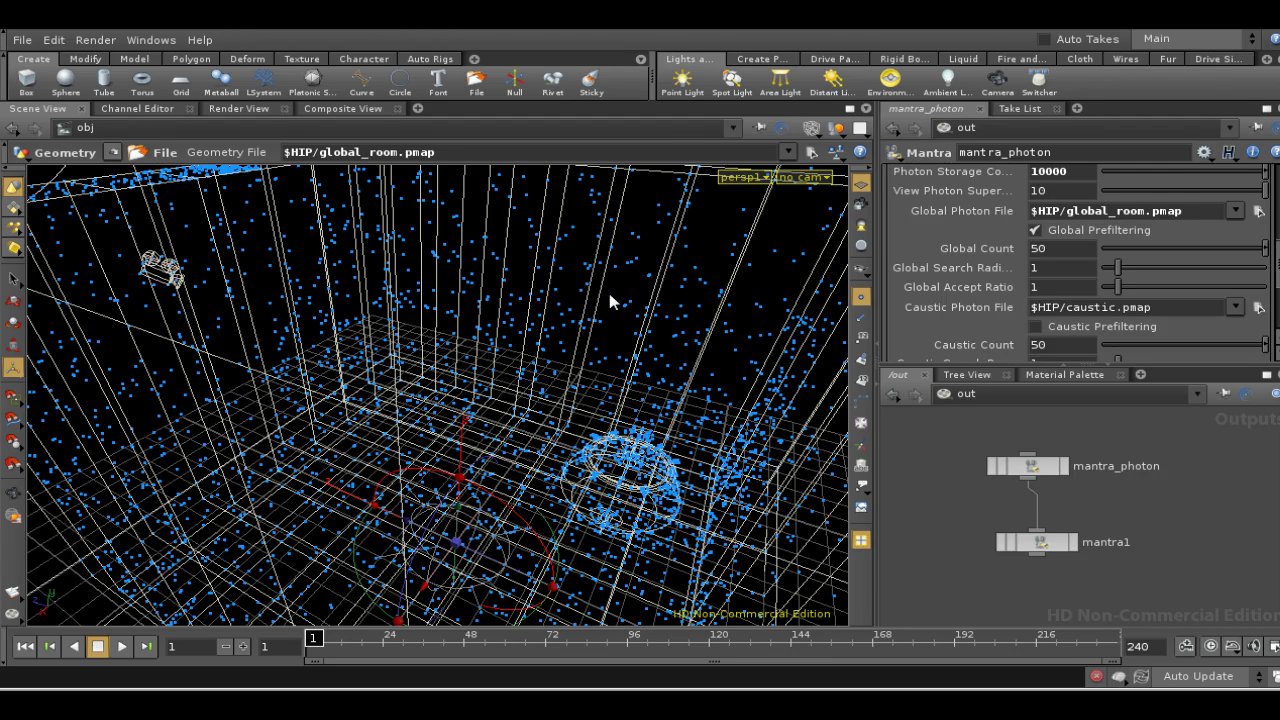
- Select the building walls to show their /shop/clay material, orbit the room, then deselect
key(Escape)
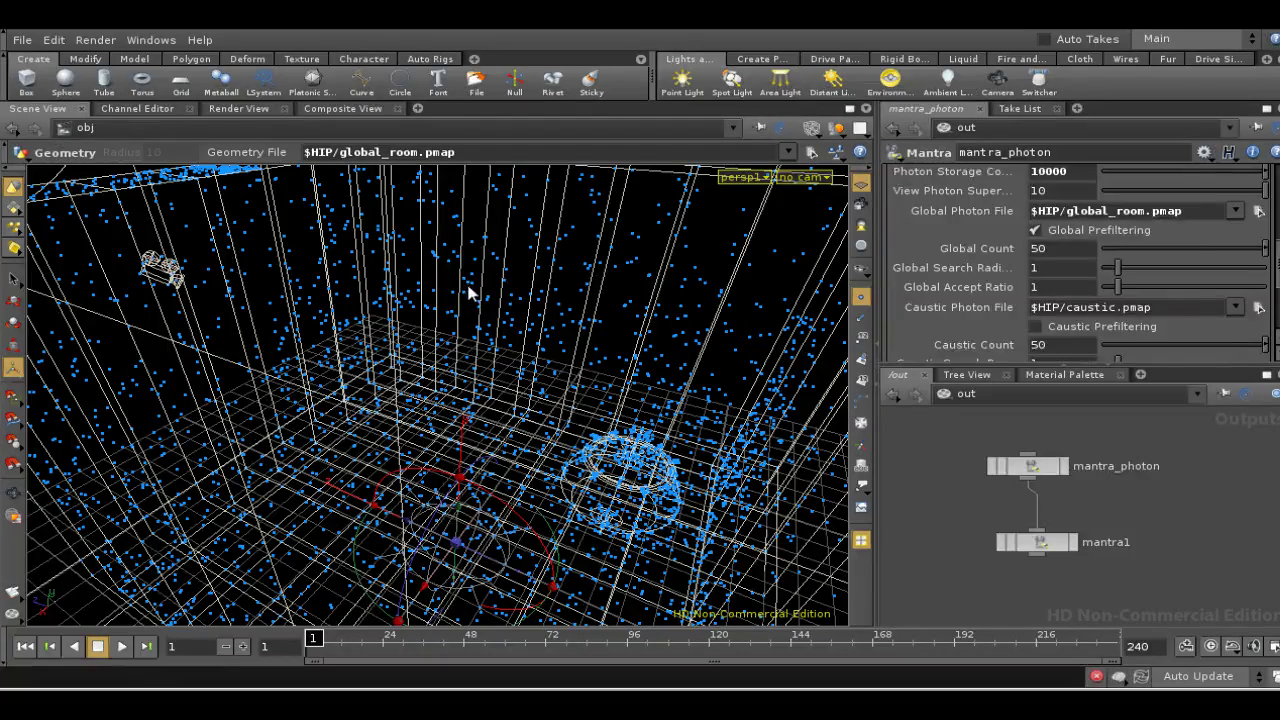
click(530, 312)
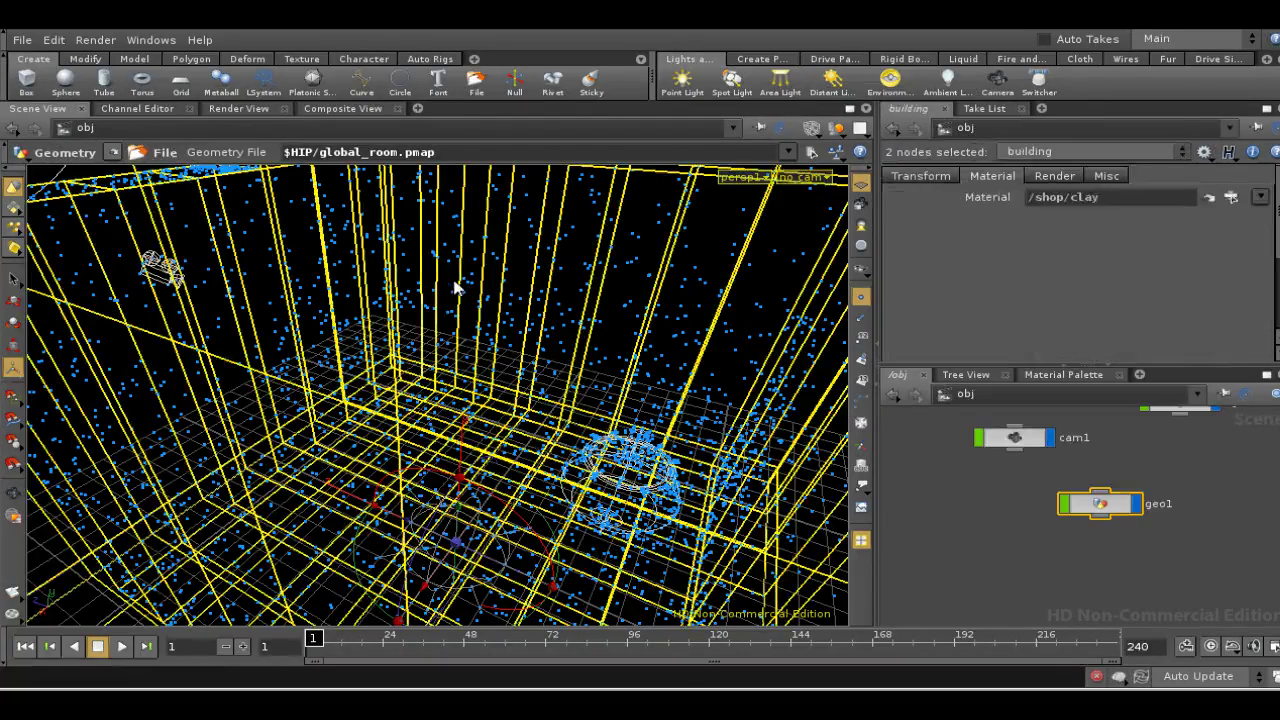
drag(449, 283, 300, 326)
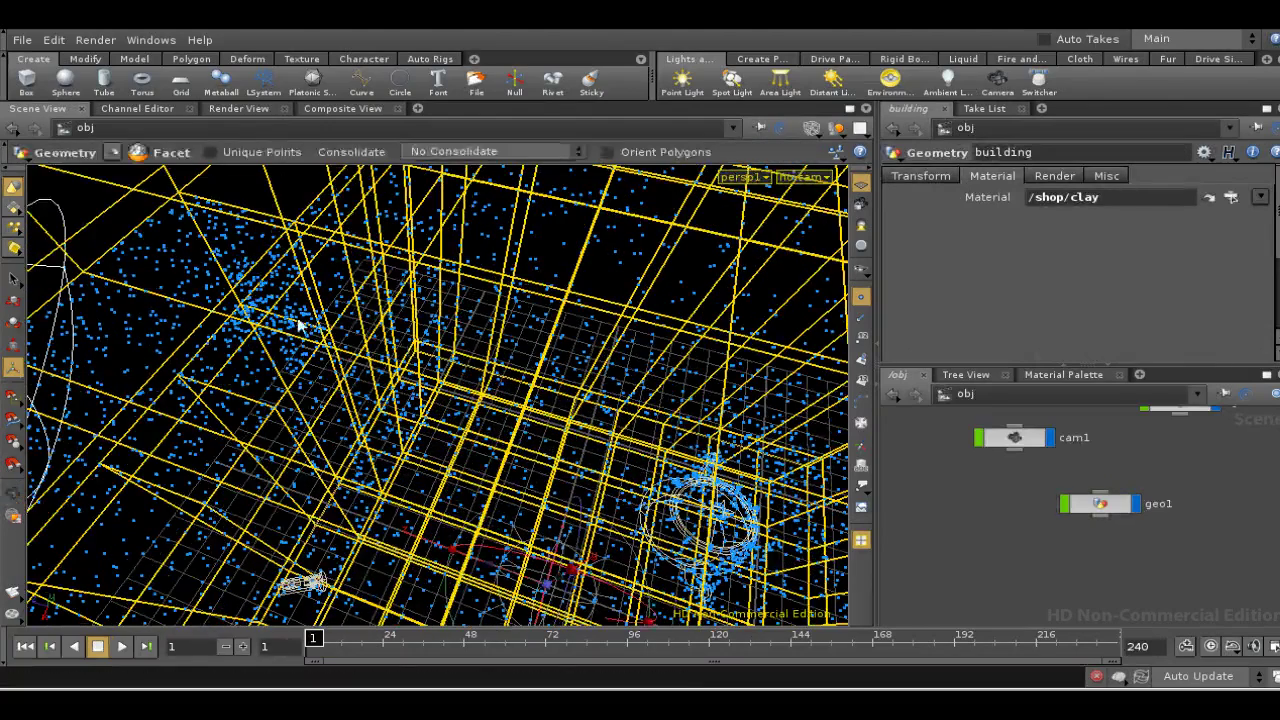
click(140, 245)
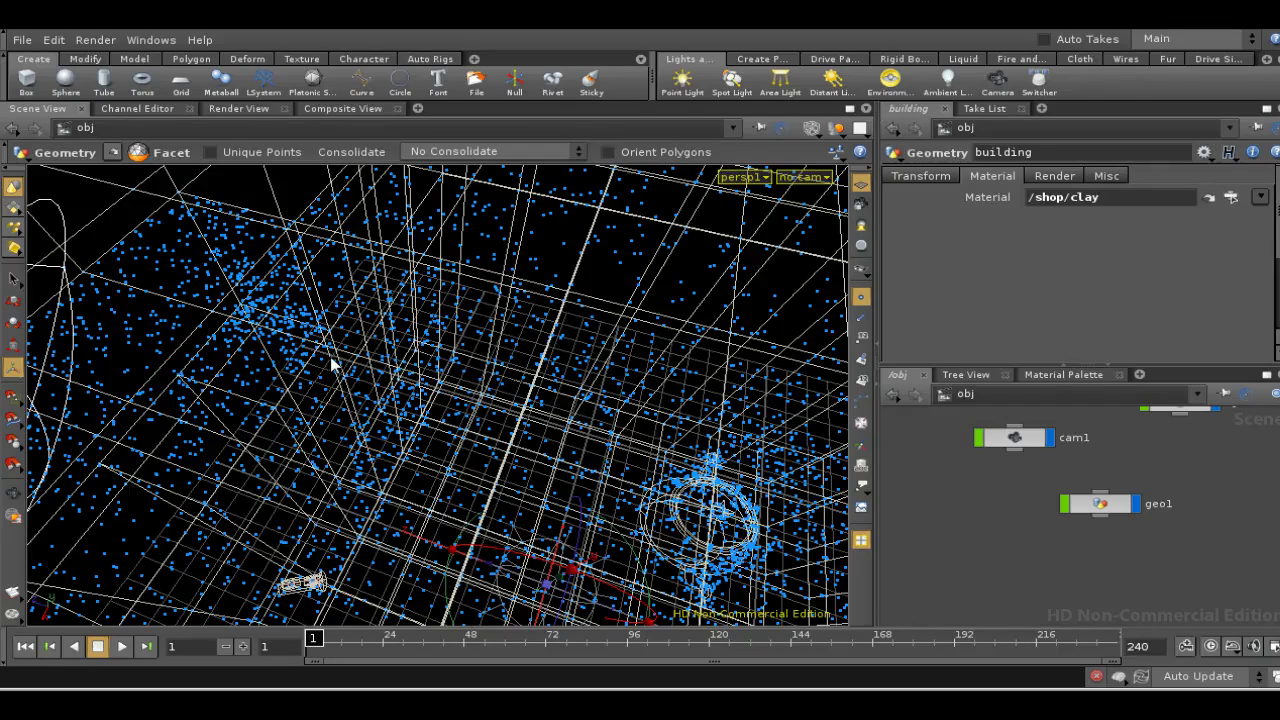
key(Escape)
drag(328, 318, 423, 343)
key(s)
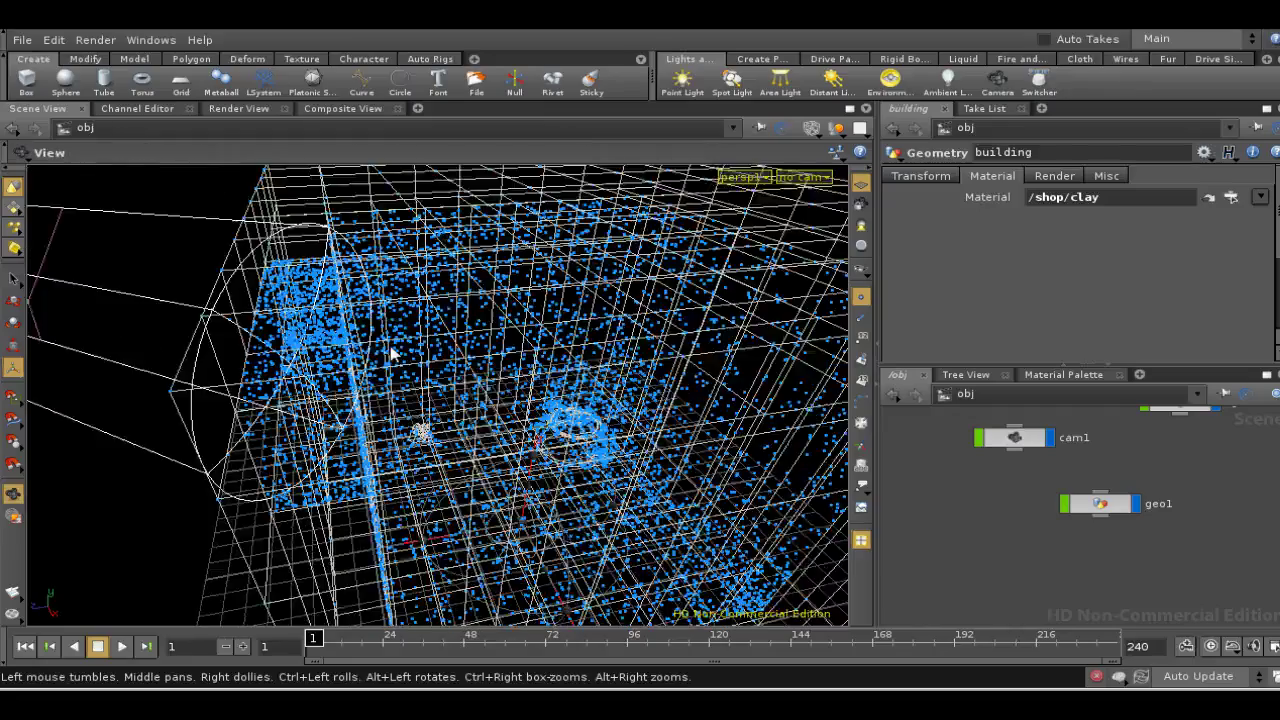
drag(390, 352, 350, 362)
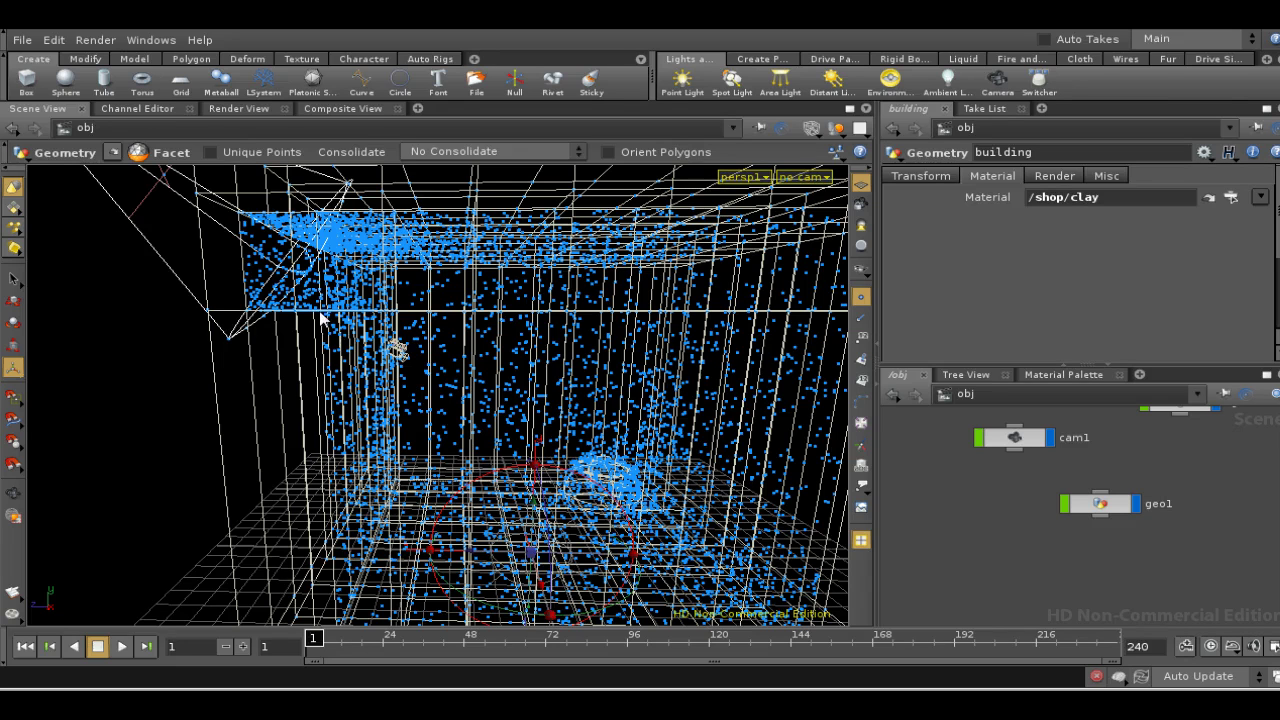
drag(320, 318, 313, 363)
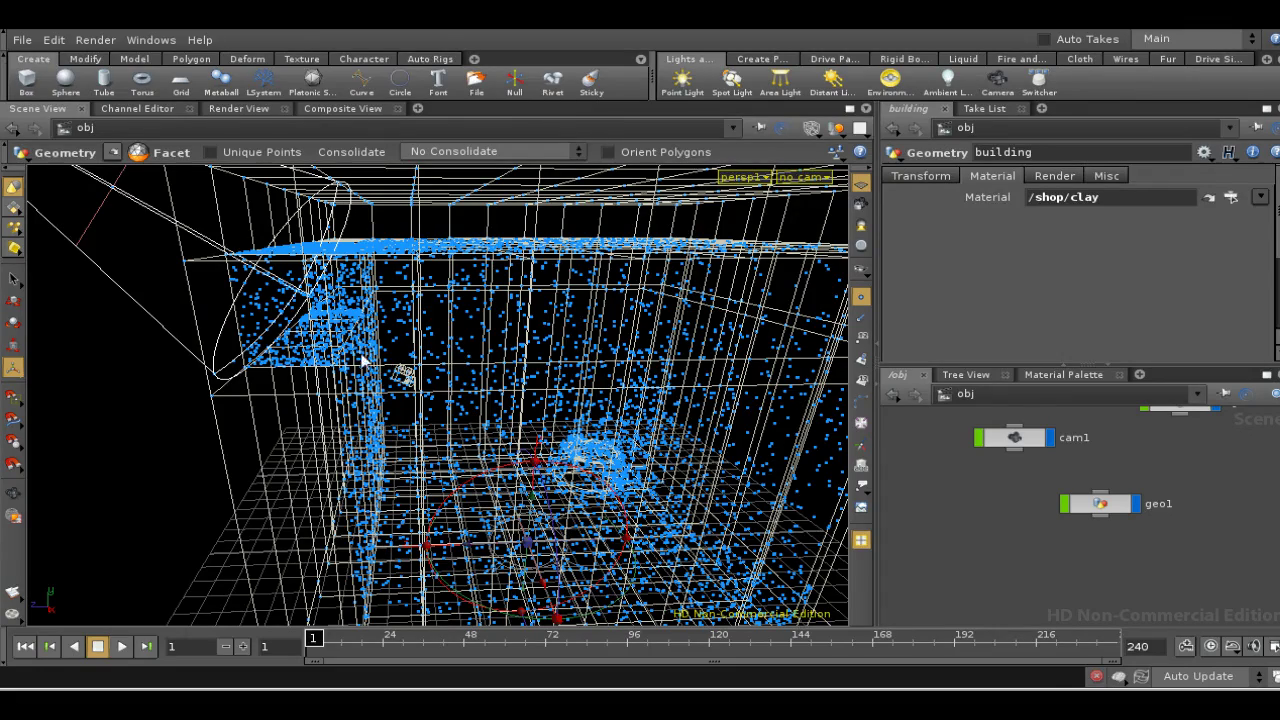
key(Escape)
drag(449, 403, 390, 385)
drag(510, 330, 520, 440)
mouse_move(487, 333)
mouse_down()
mouse_move(503, 371)
mouse_move(503, 337)
mouse_up()
drag(513, 390, 508, 300)
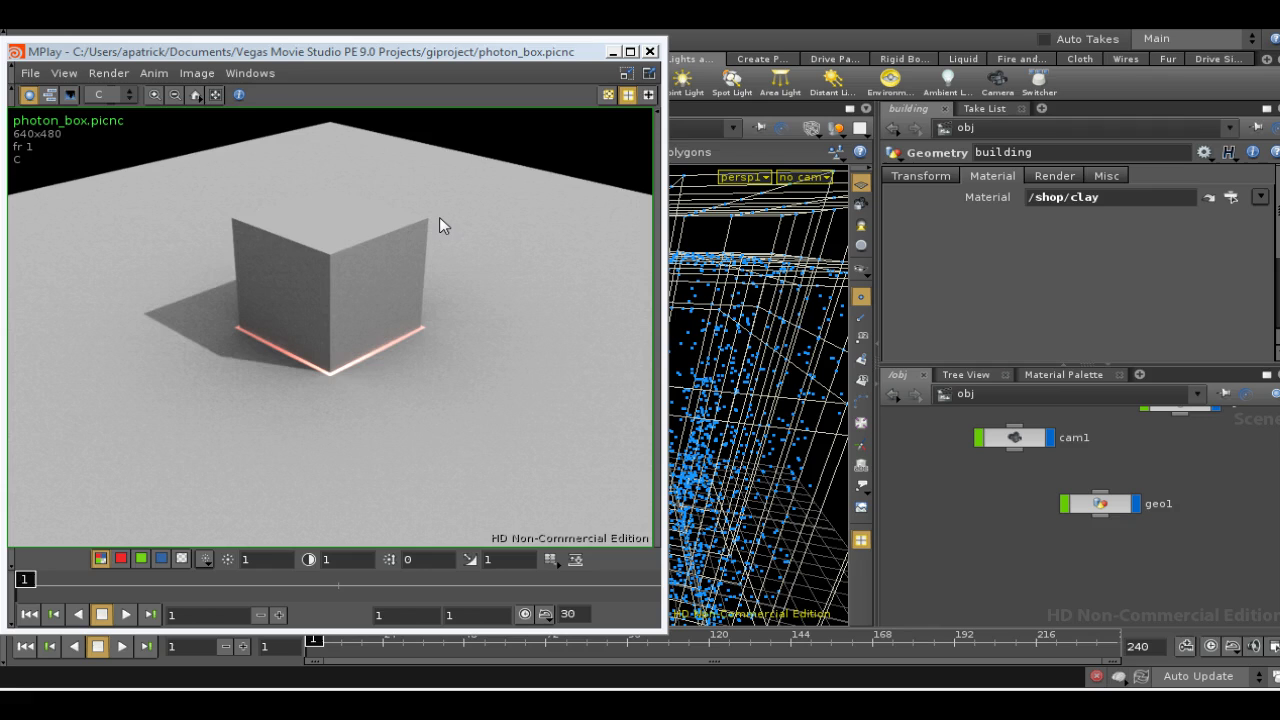
drag(222, 54, 277, 48)
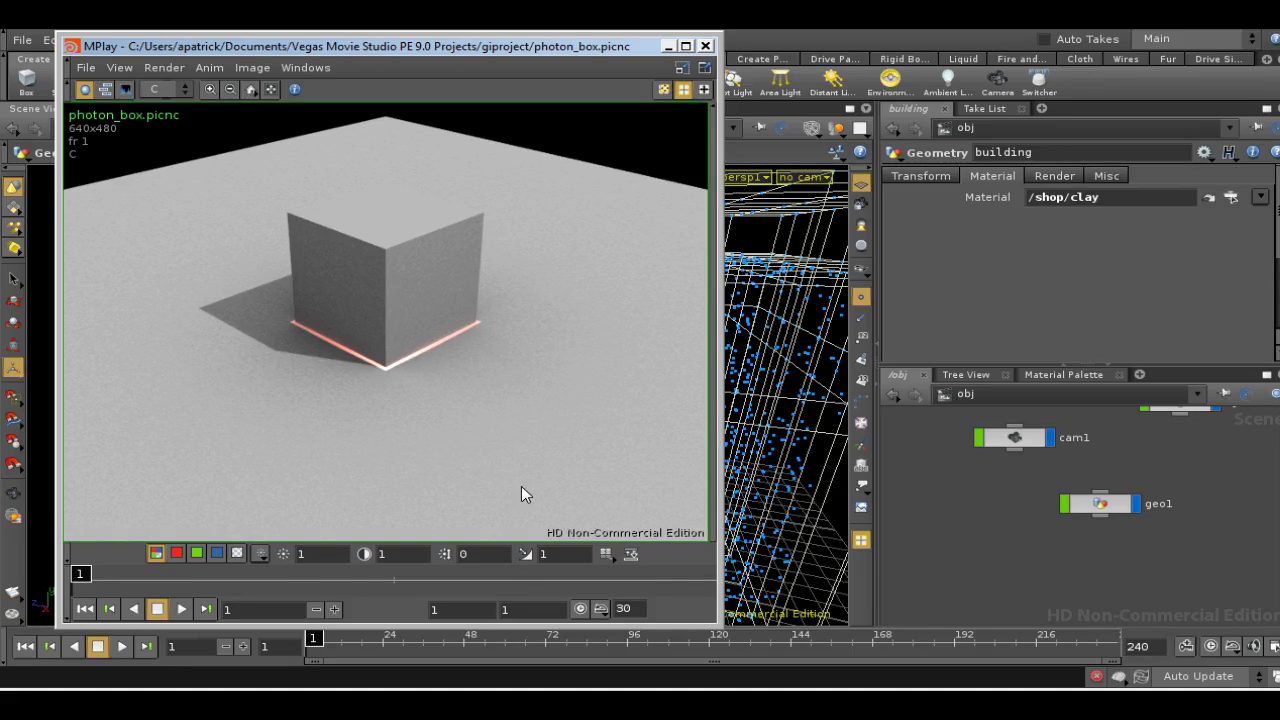
- Close the photon box image window and look through cam1
click(705, 45)
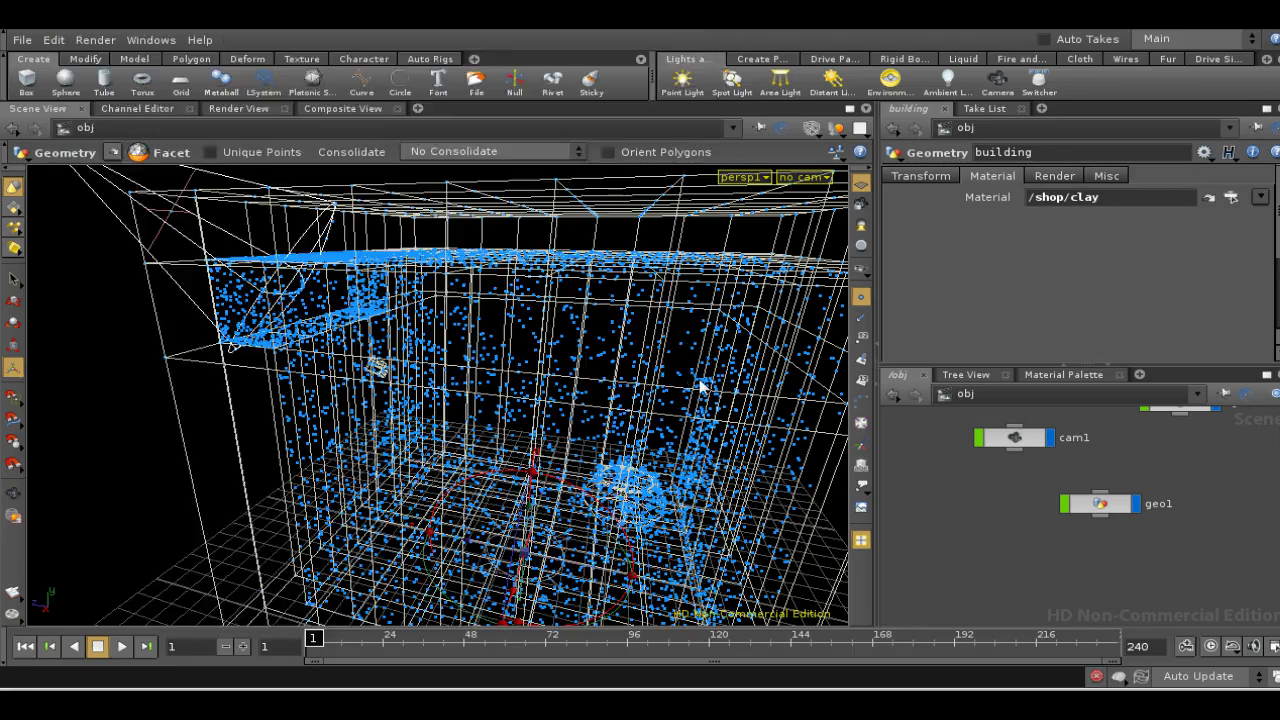
click(810, 179)
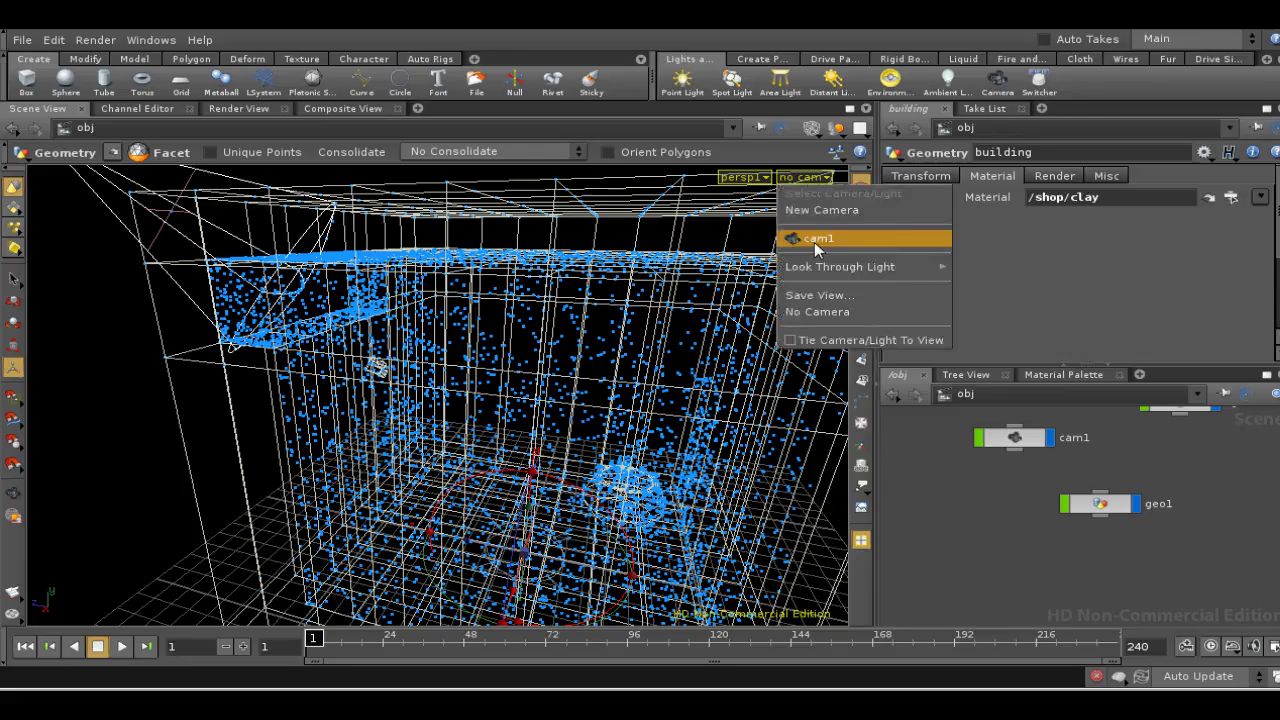
click(817, 245)
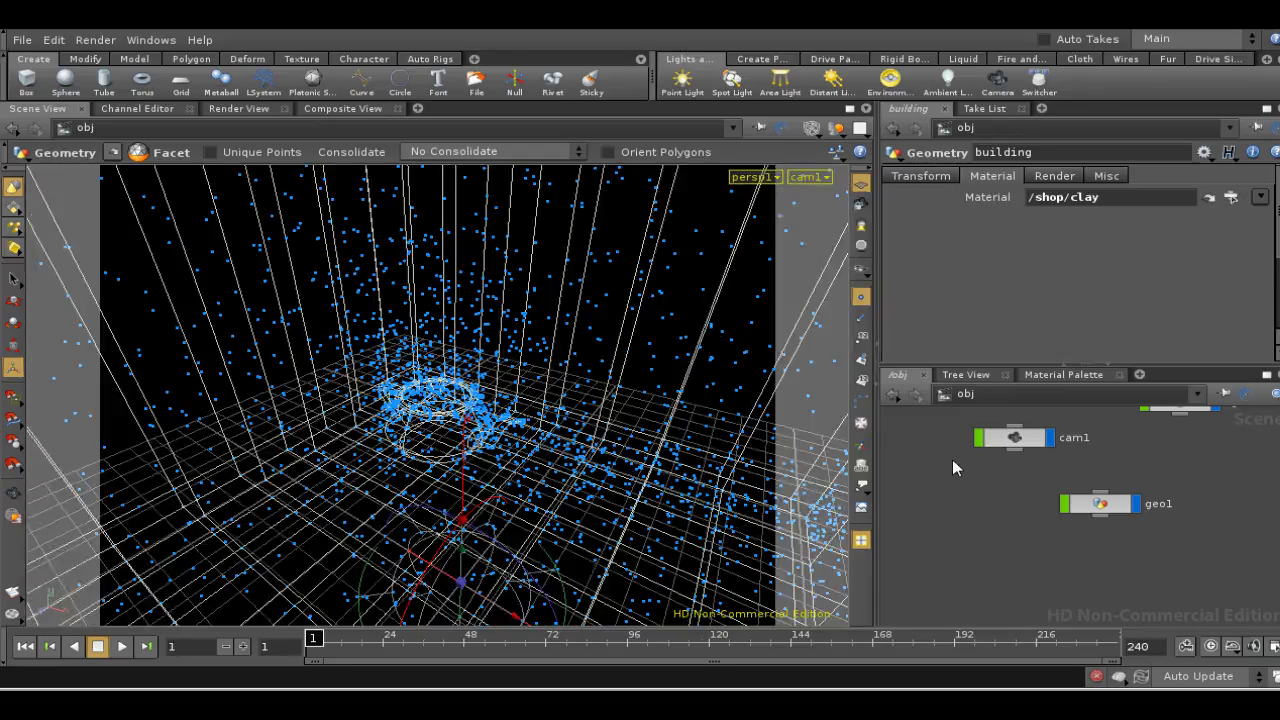
- Select the room walls and switch the viewport to smooth shaded display
right_click(966, 405)
click(1000, 463)
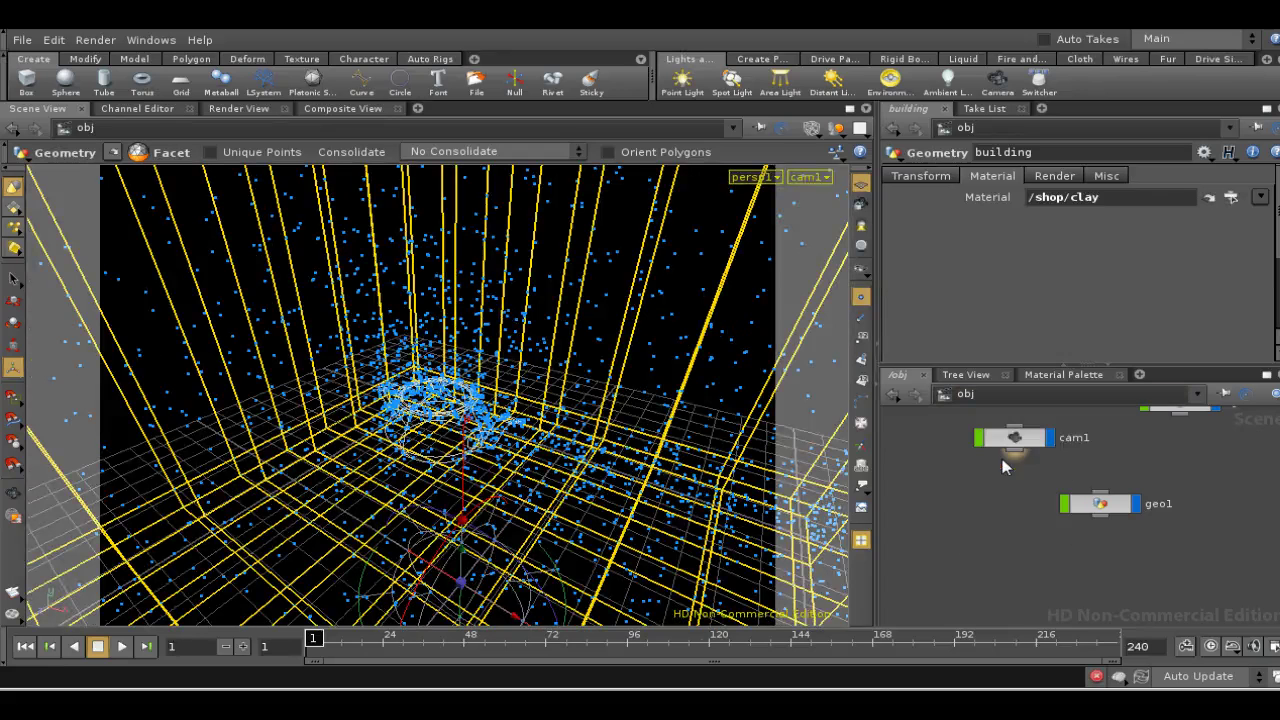
middle_drag(1000, 491, 1016, 549)
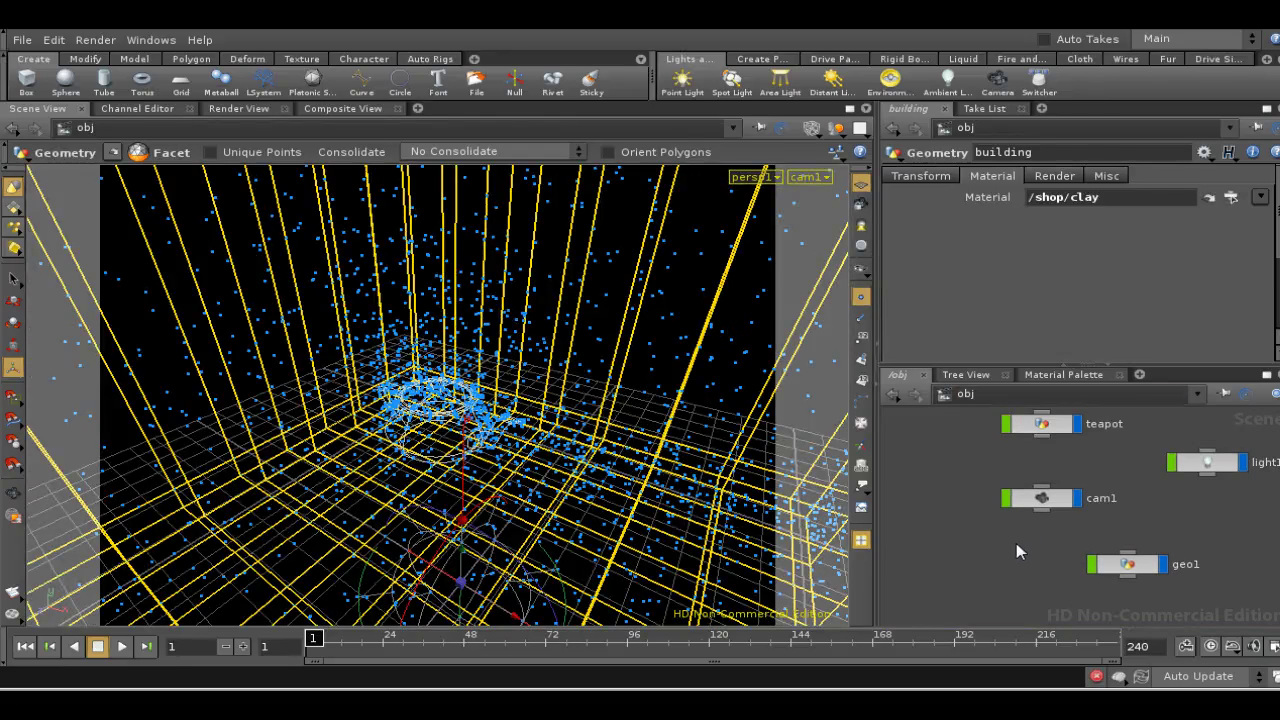
middle_drag(1128, 448, 999, 484)
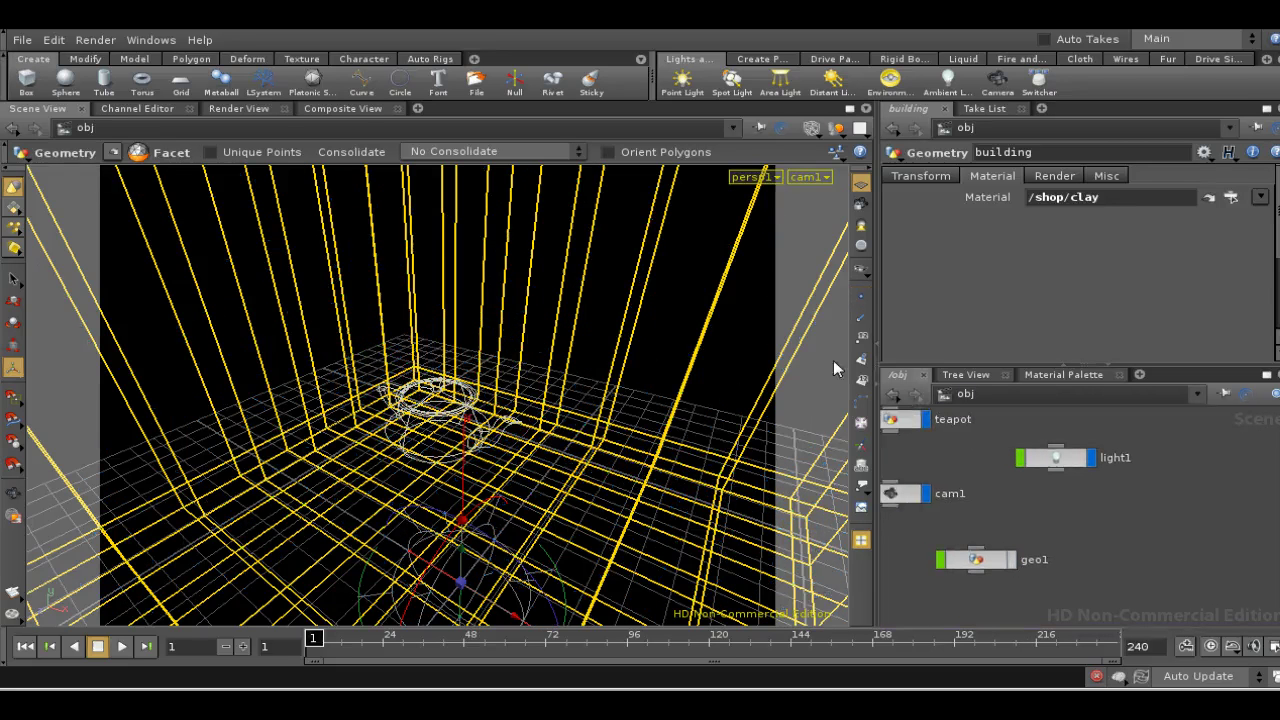
key(w)
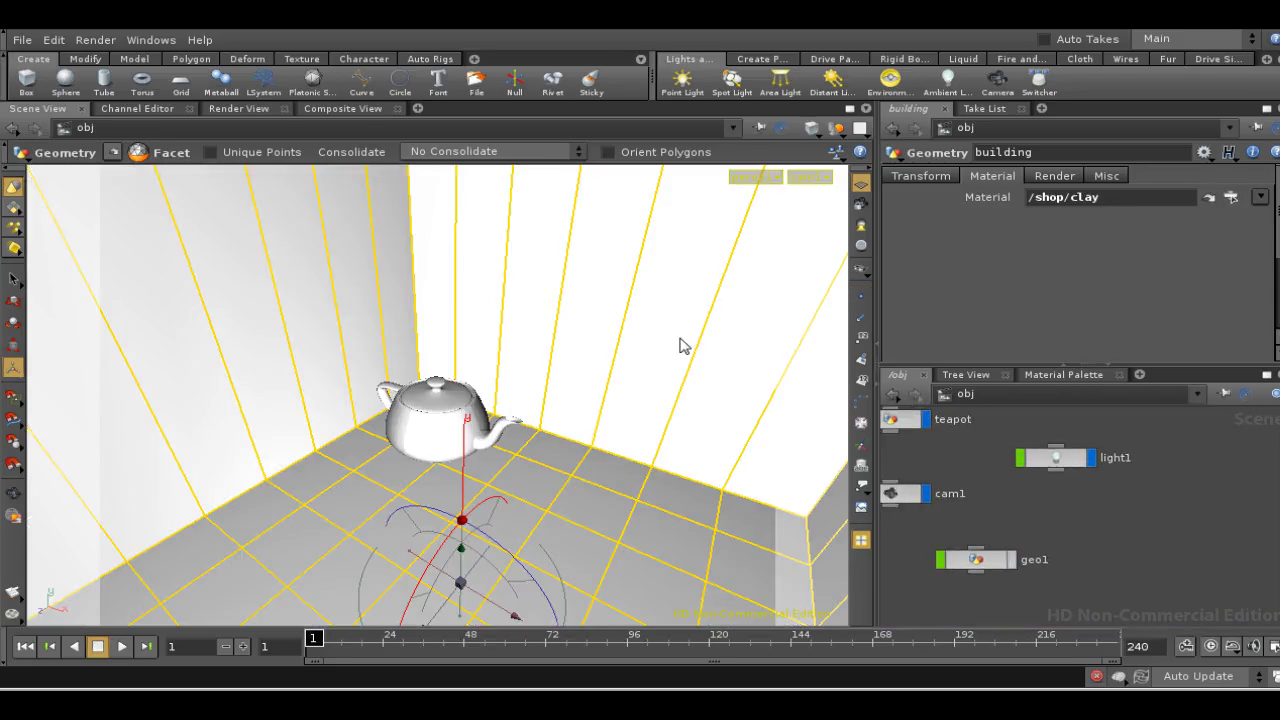
- In /shop, set v_gilight1's Irradiance Style to Full Irradiance and check its Photon Maps tab
click(1026, 389)
click(1058, 497)
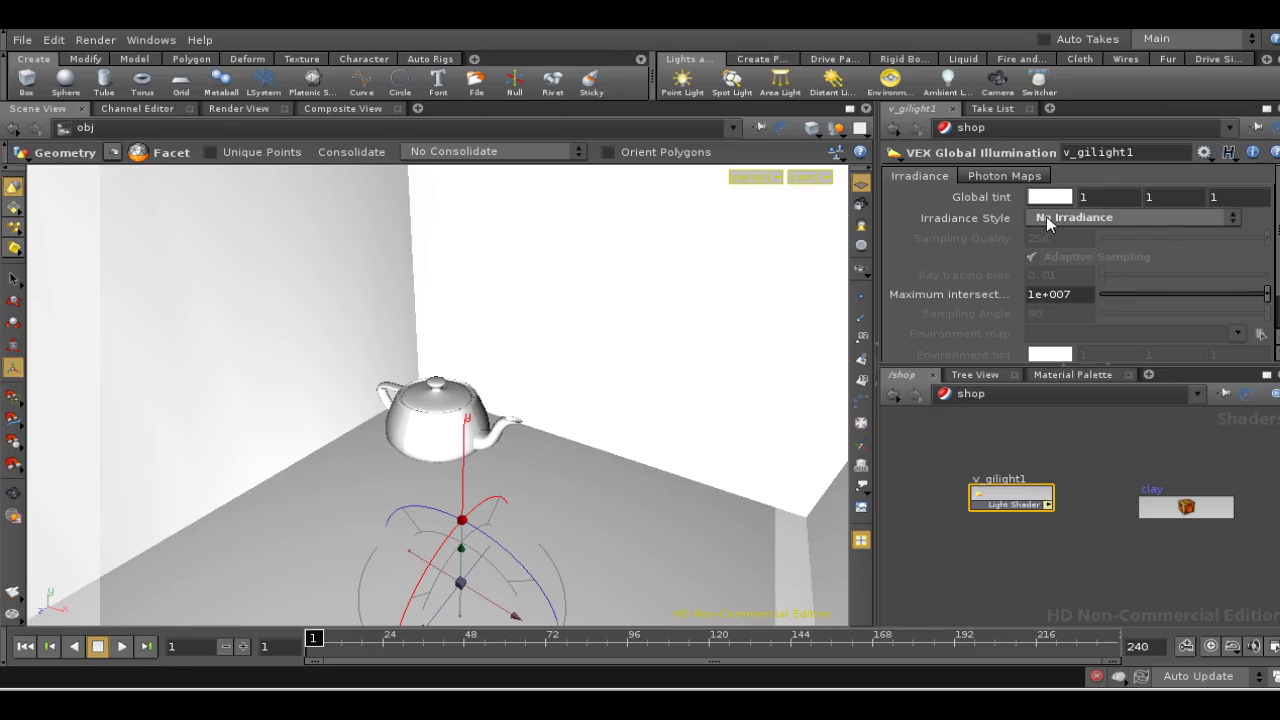
click(1046, 216)
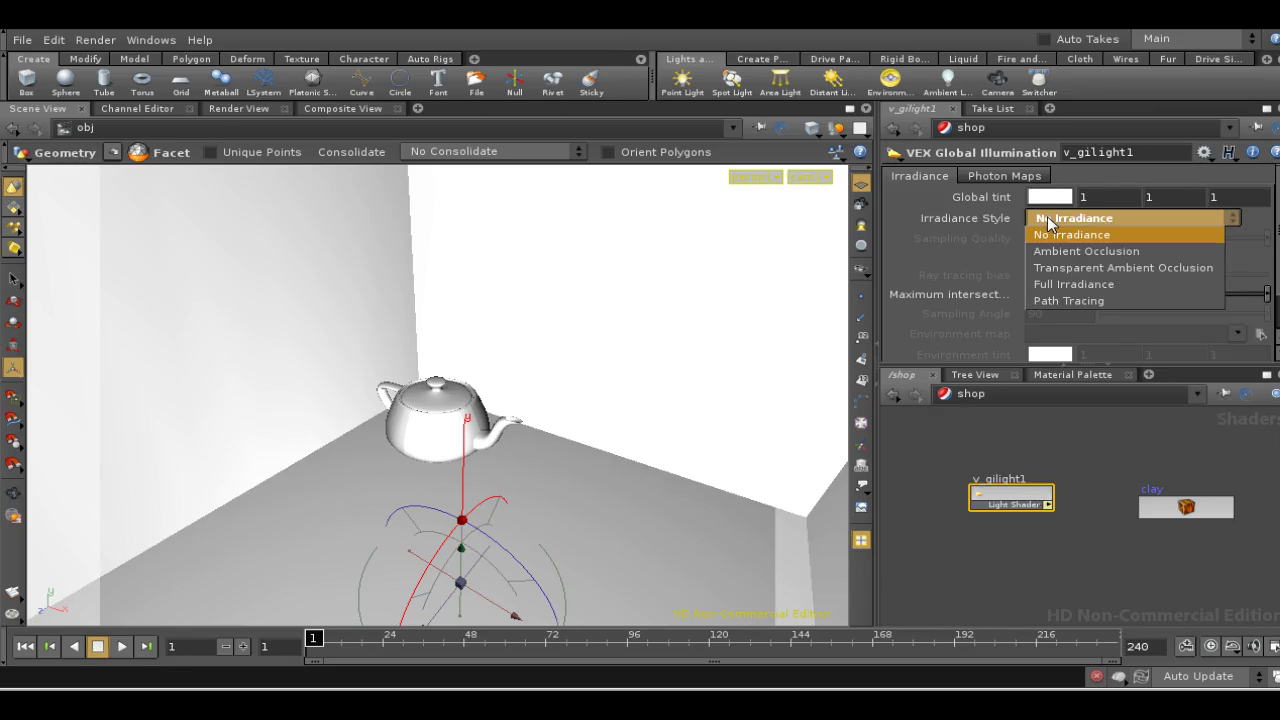
click(1067, 285)
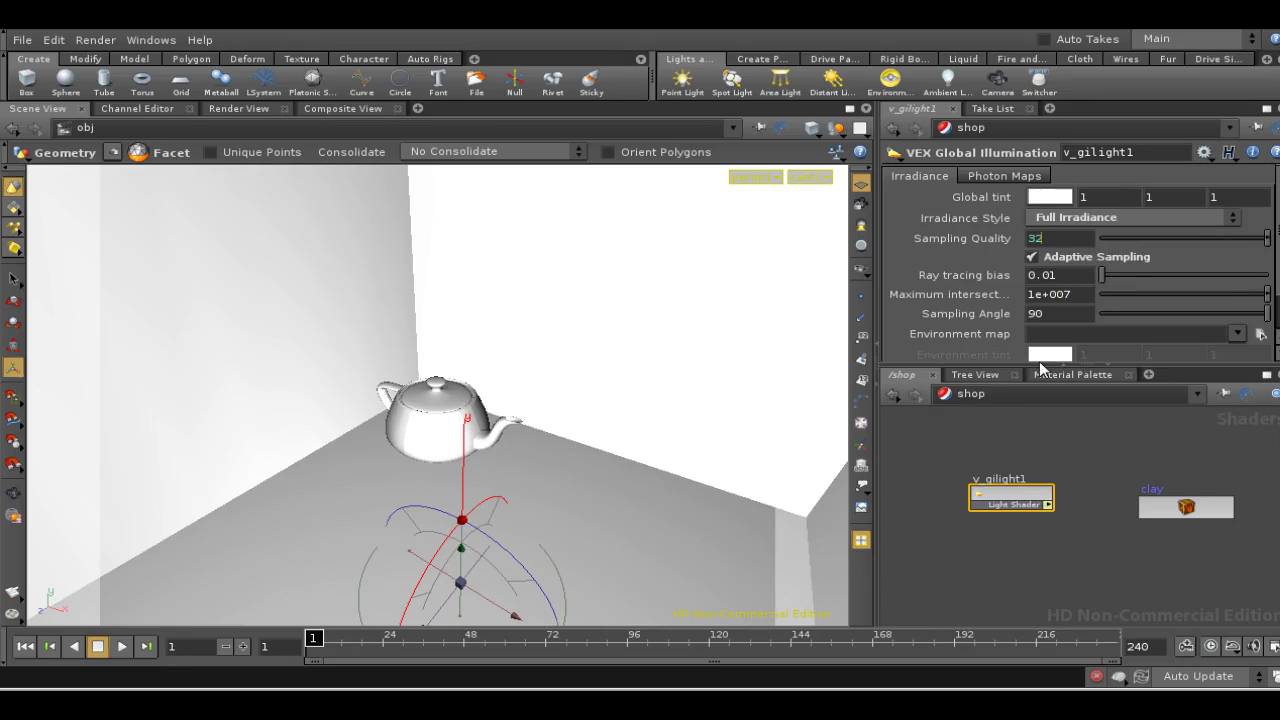
click(1011, 175)
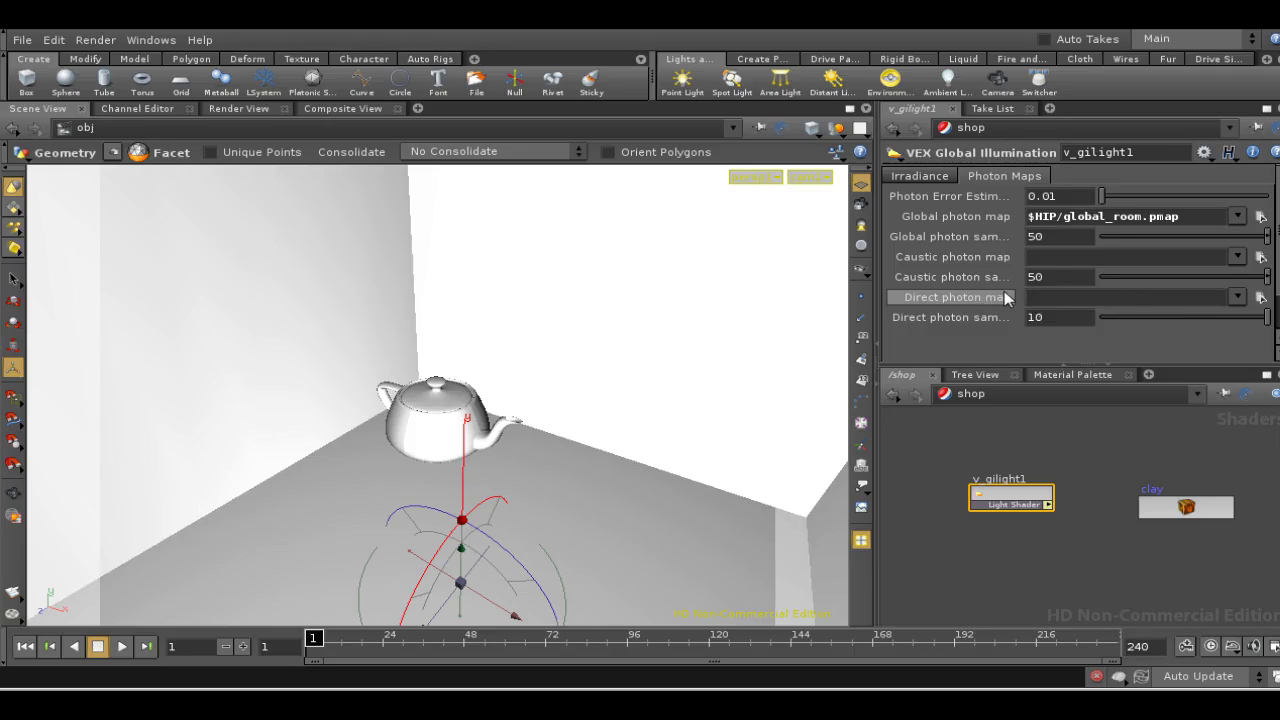
- From /out, render mantra1 so mantra_photon generates the global photon map first
click(929, 177)
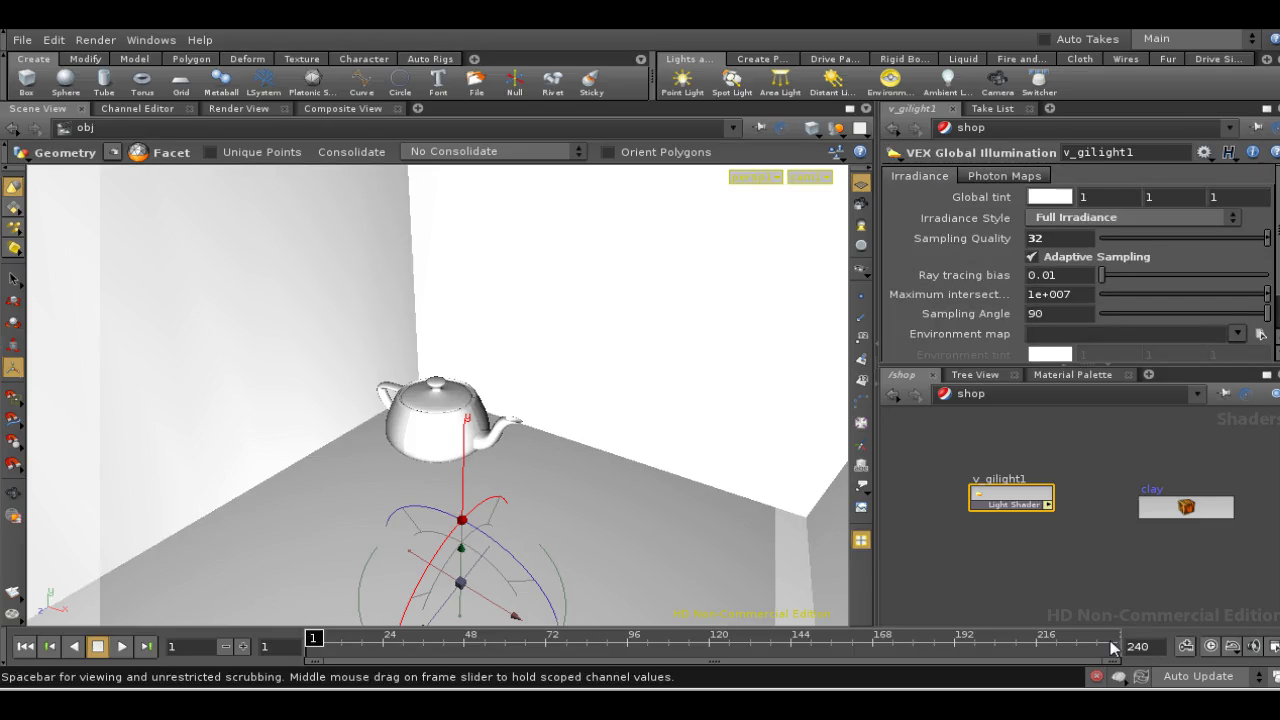
click(1077, 396)
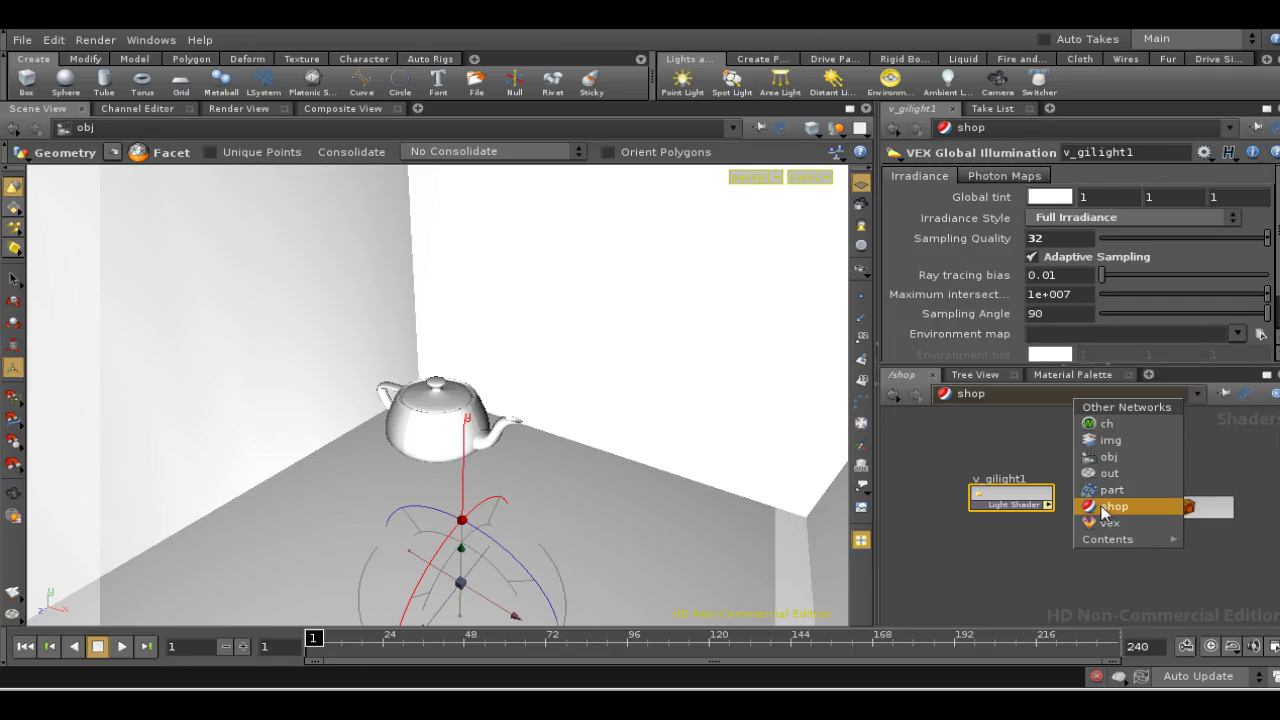
click(1100, 468)
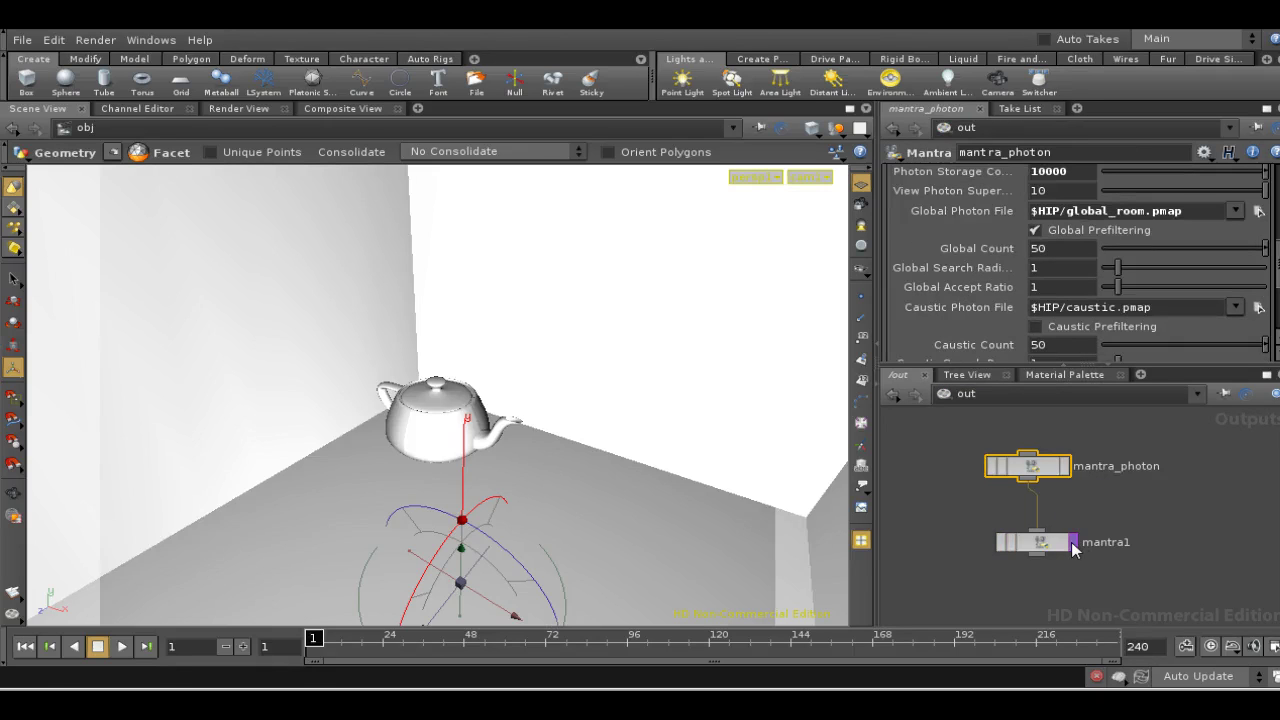
click(1071, 542)
click(922, 601)
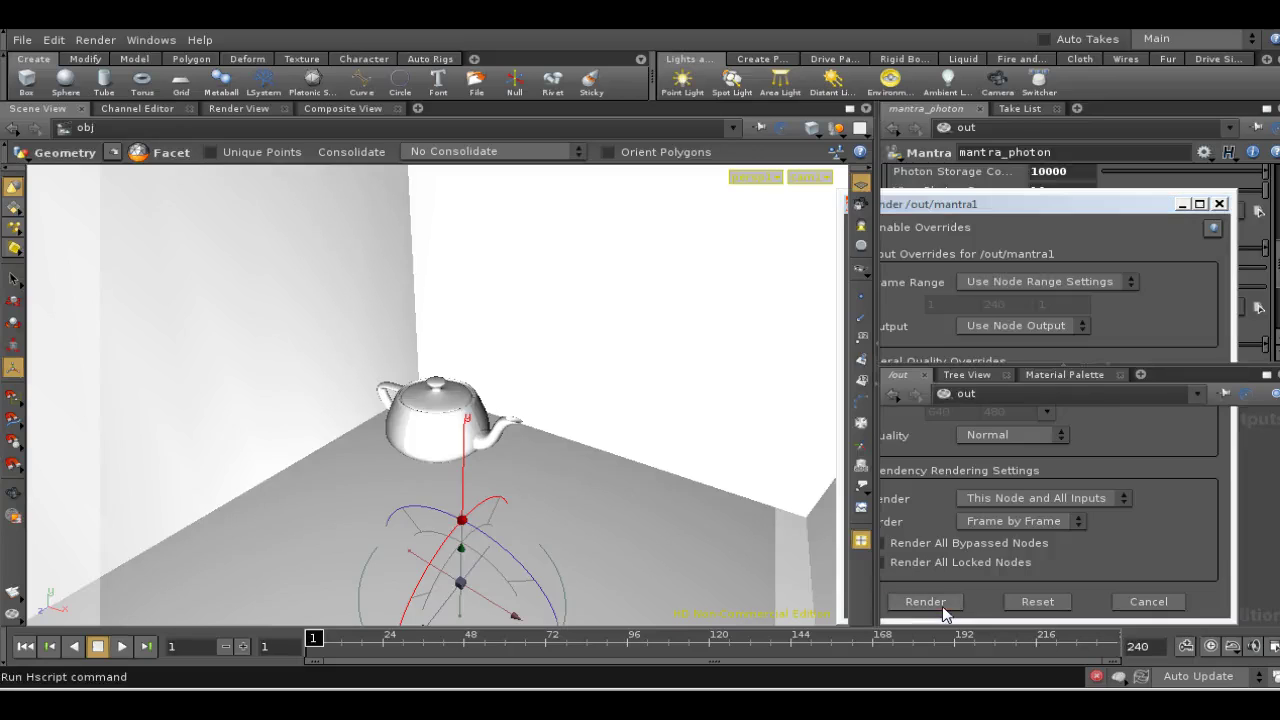
click(1141, 676)
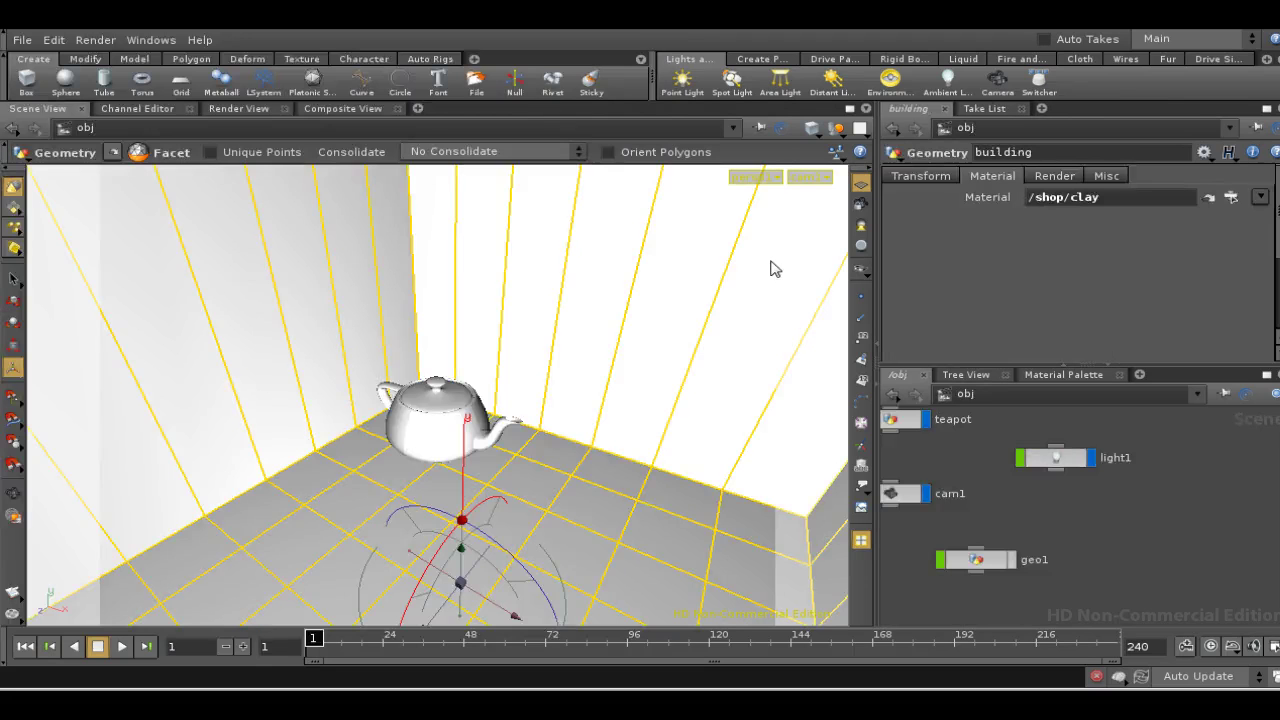
- Return to /obj, show the room in wireframe, and orbit around the photon points
click(963, 394)
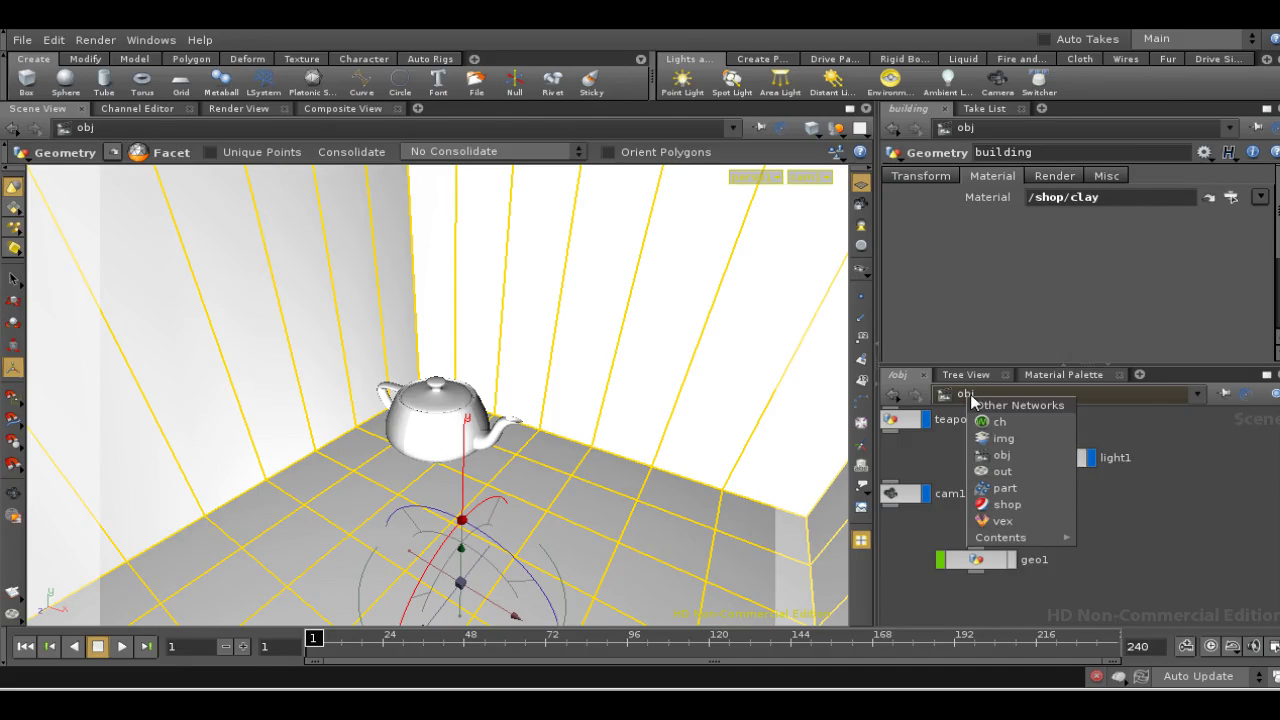
click(984, 458)
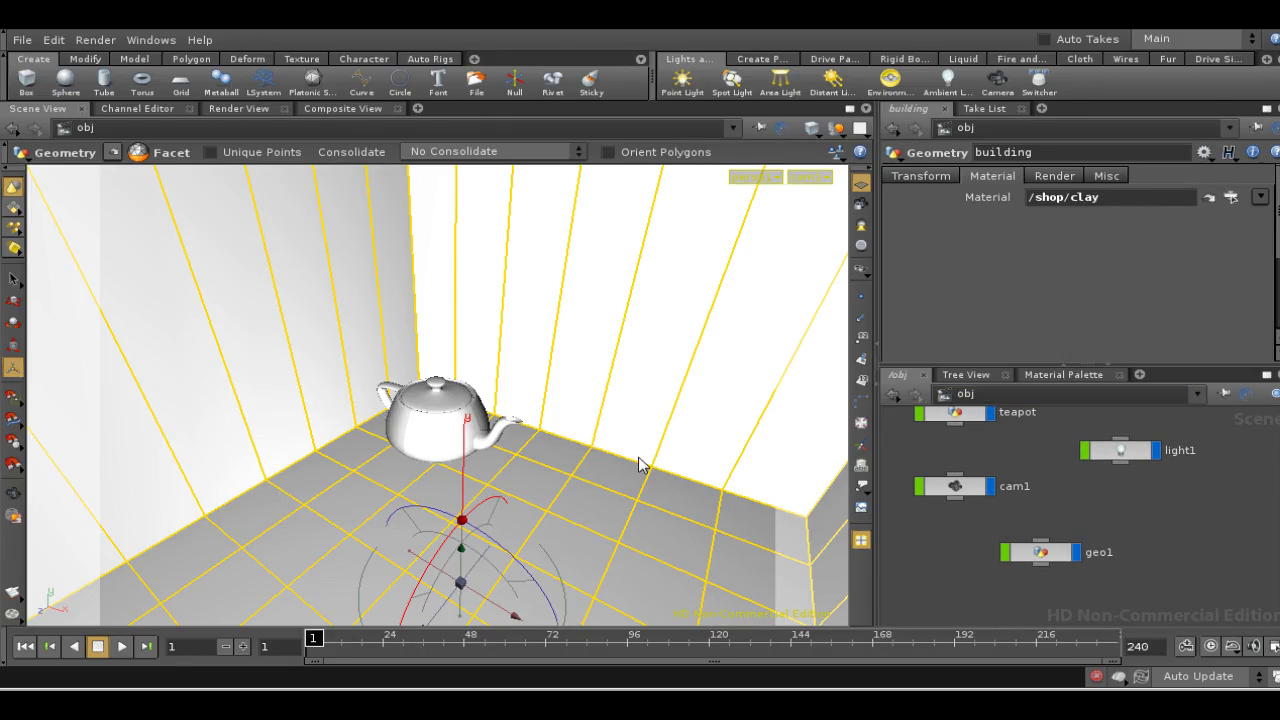
key(w)
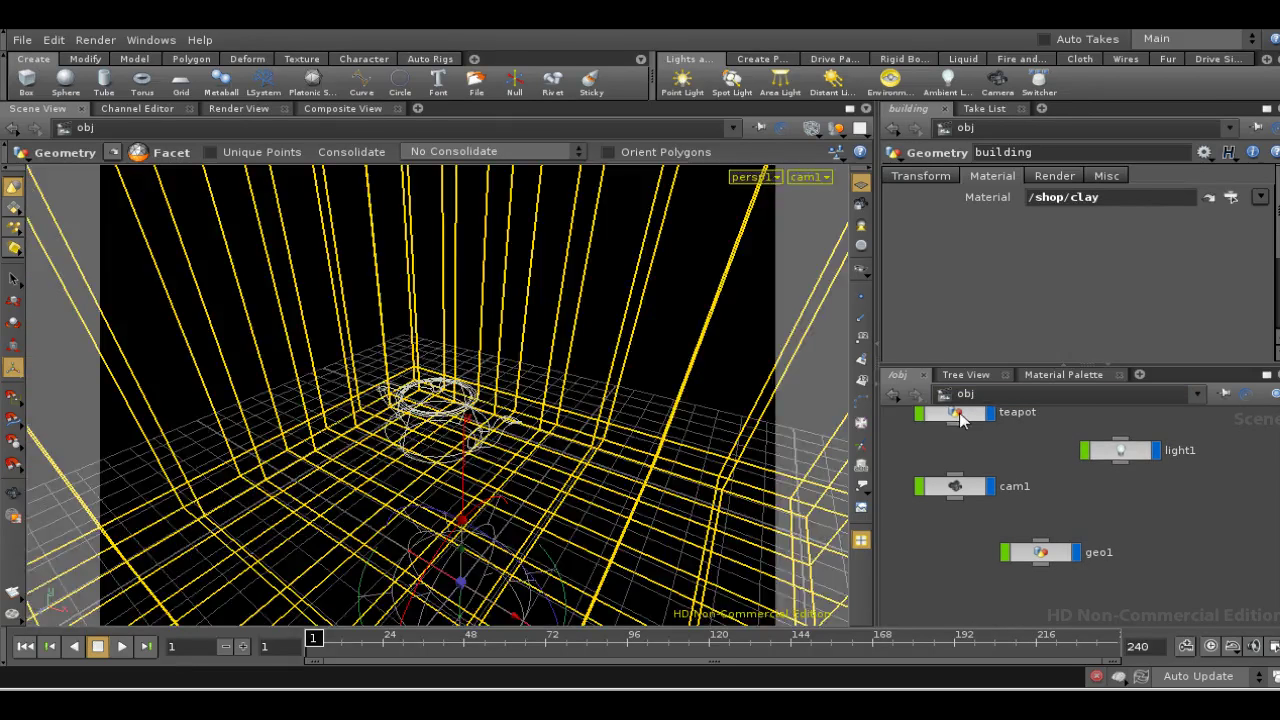
key(Escape)
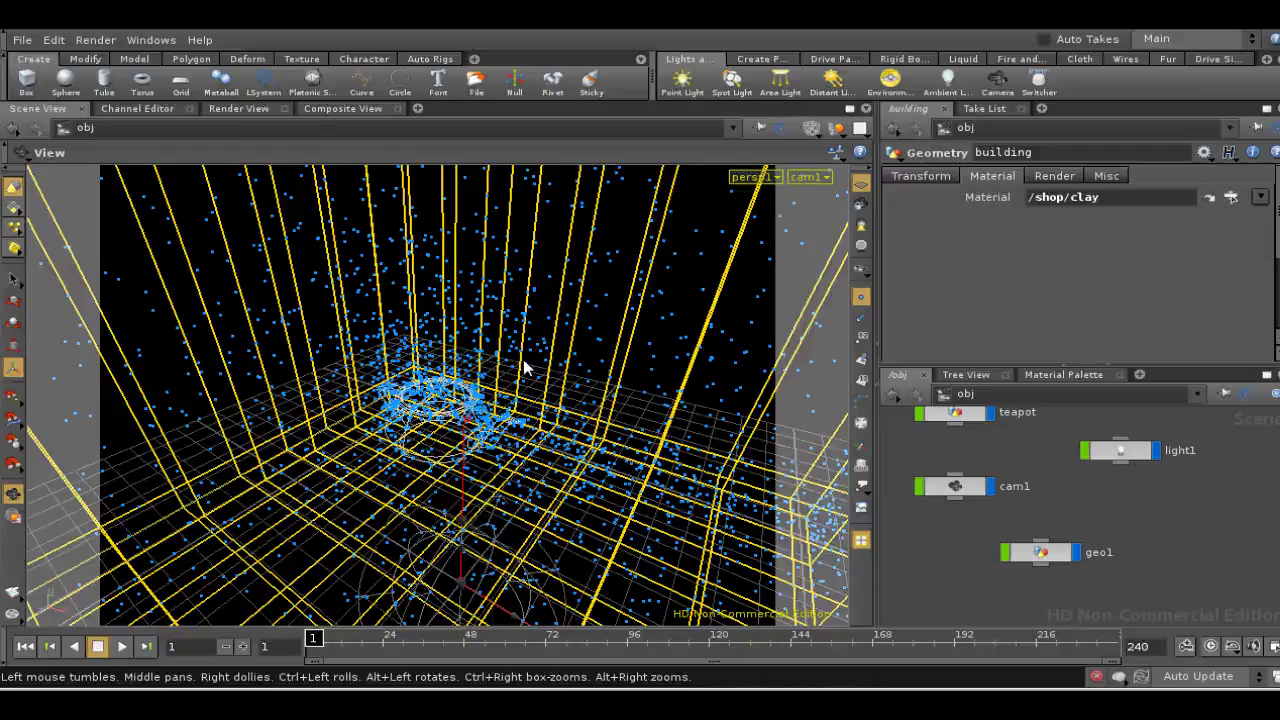
drag(523, 363, 296, 392)
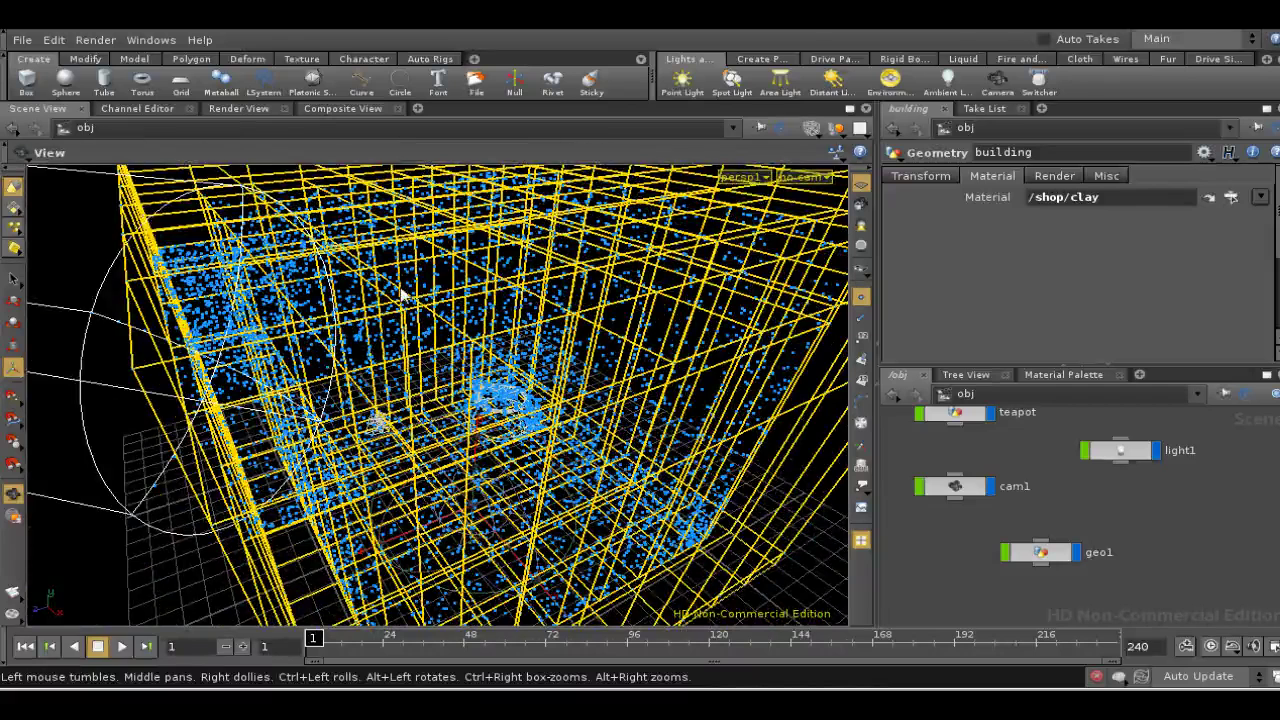
scroll(403, 293, down, 5)
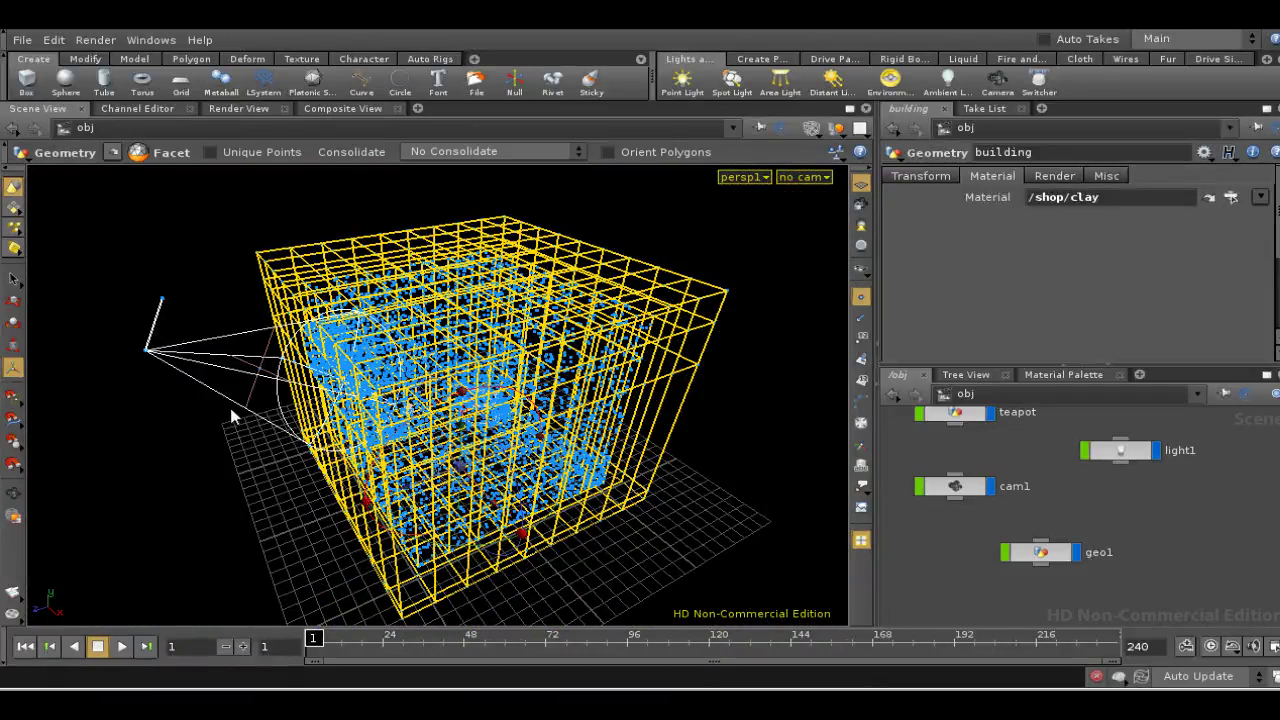
- Orbit into and back out of the building, then tilt to look down into the room
key(space)
drag(405, 352, 480, 380)
right_drag(470, 380, 495, 480)
drag(495, 480, 517, 319)
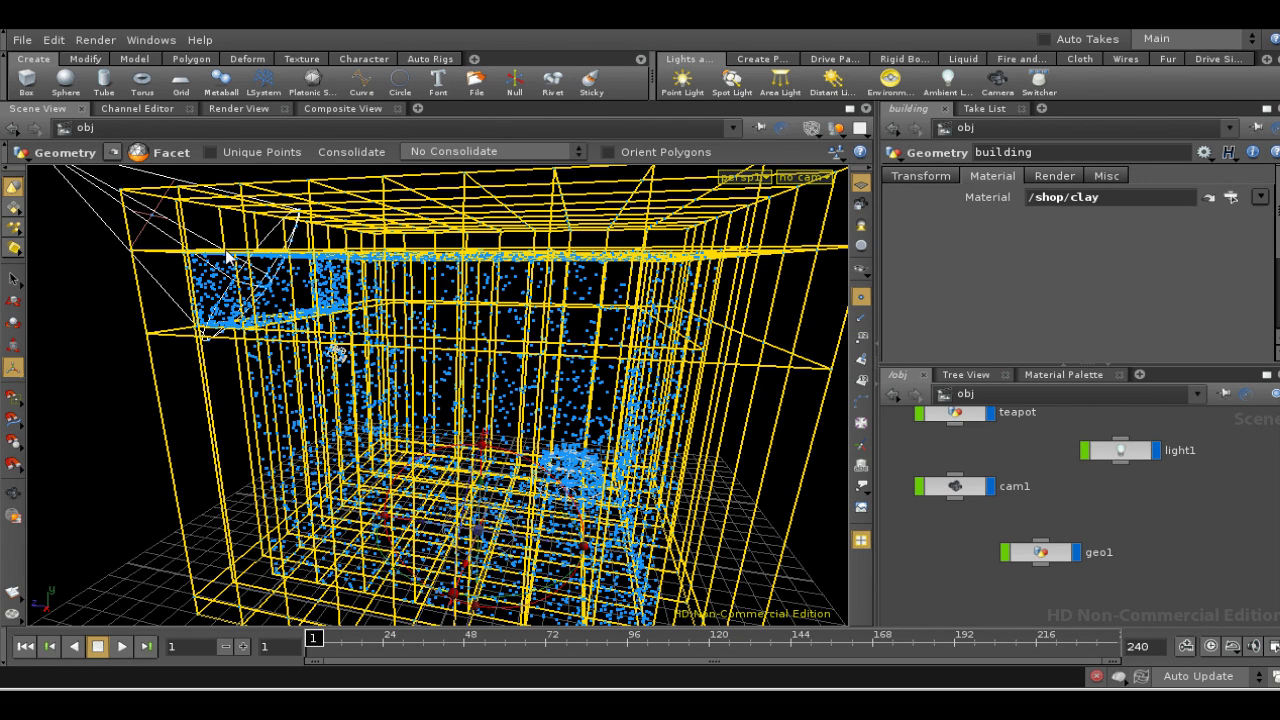
key(Escape)
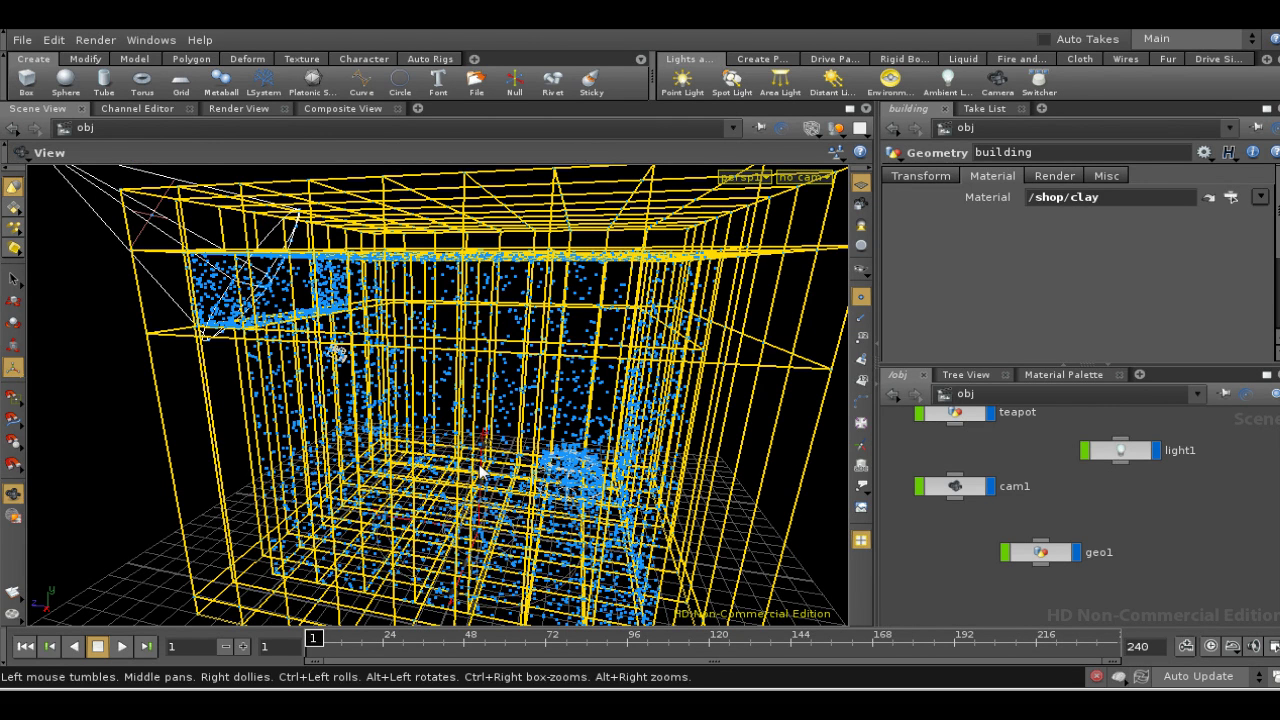
scroll(480, 470, up, 10)
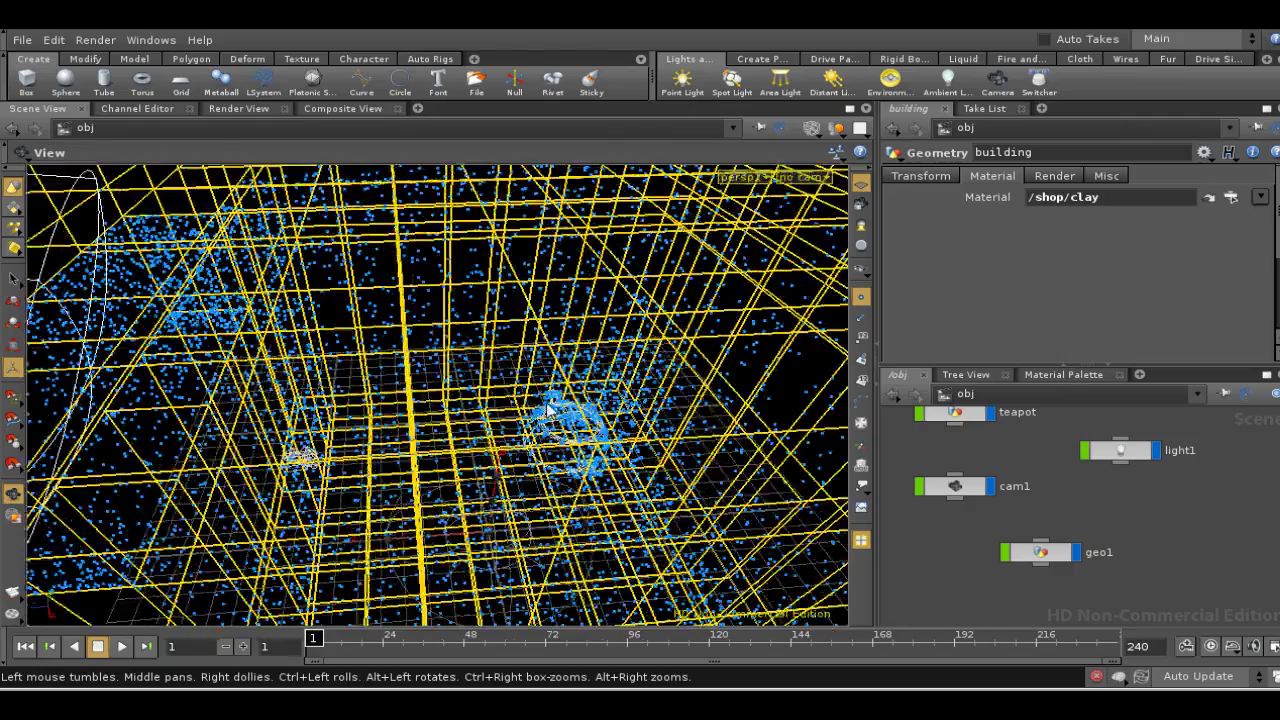
drag(548, 406, 581, 362)
key(s)
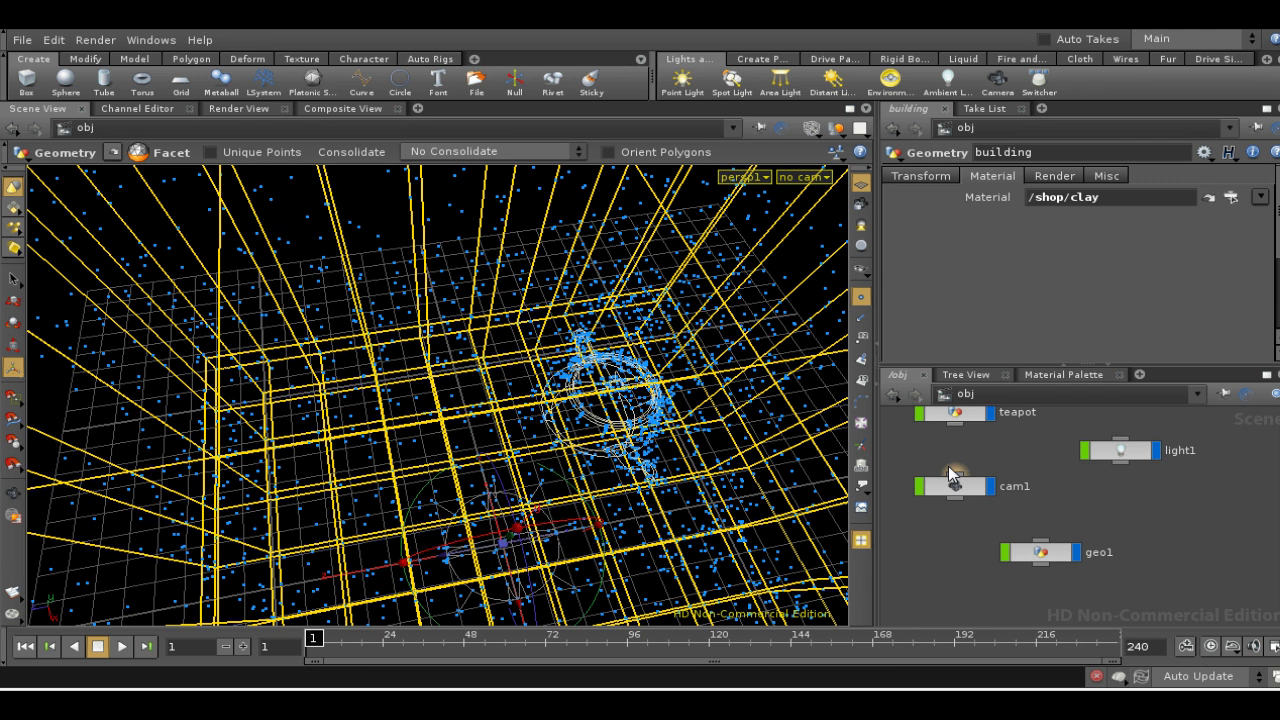
- In /shop, delete the Global photon map path from v_gilight1's Photon Maps settings
click(1008, 394)
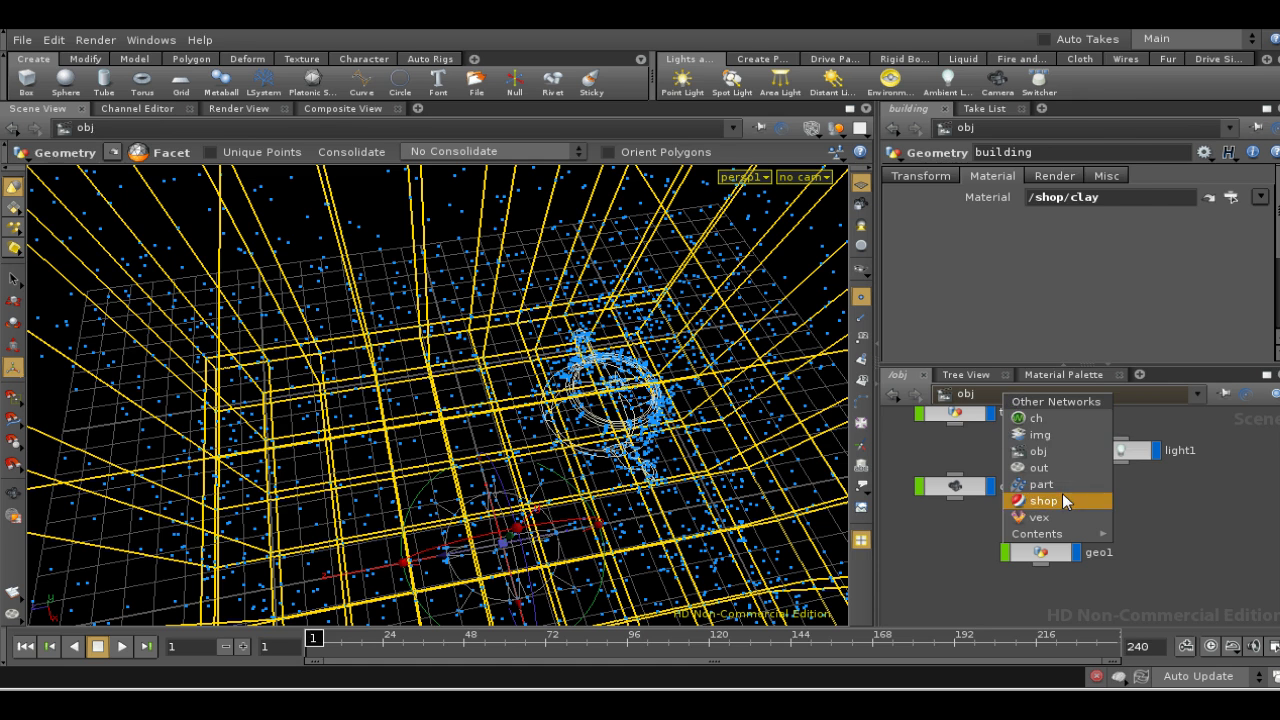
click(1066, 500)
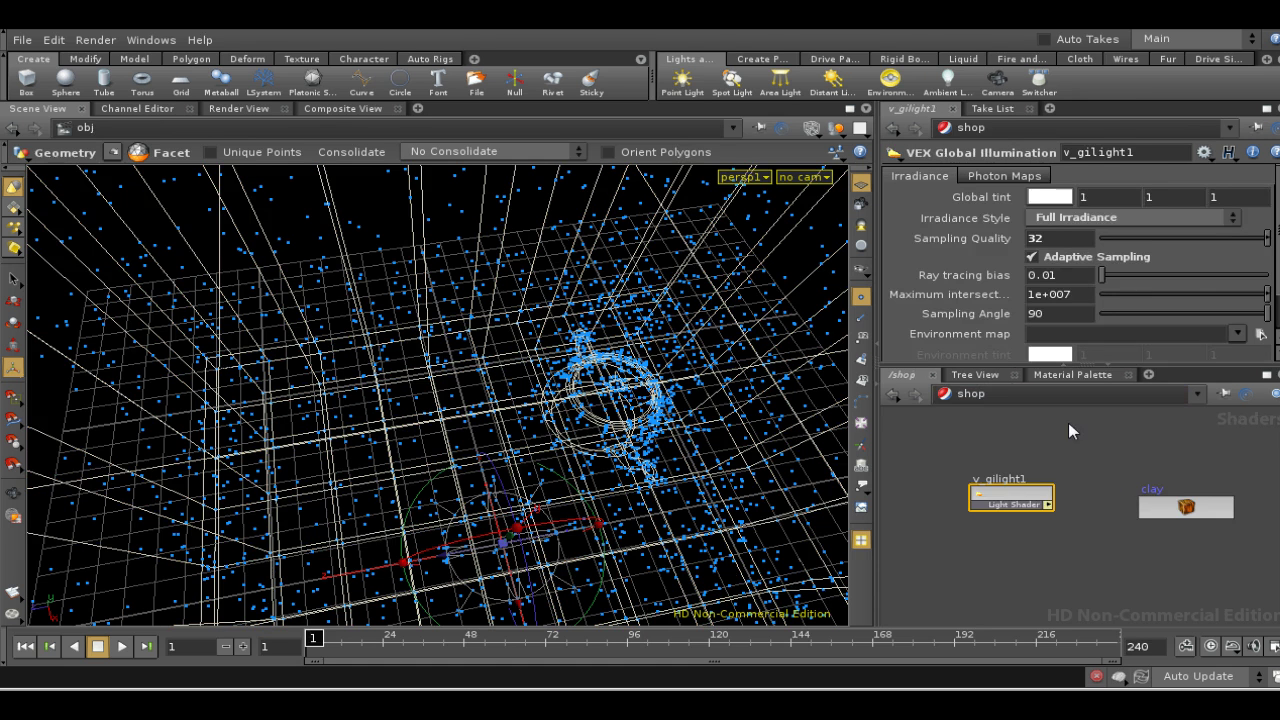
click(1004, 176)
drag(1181, 222, 969, 233)
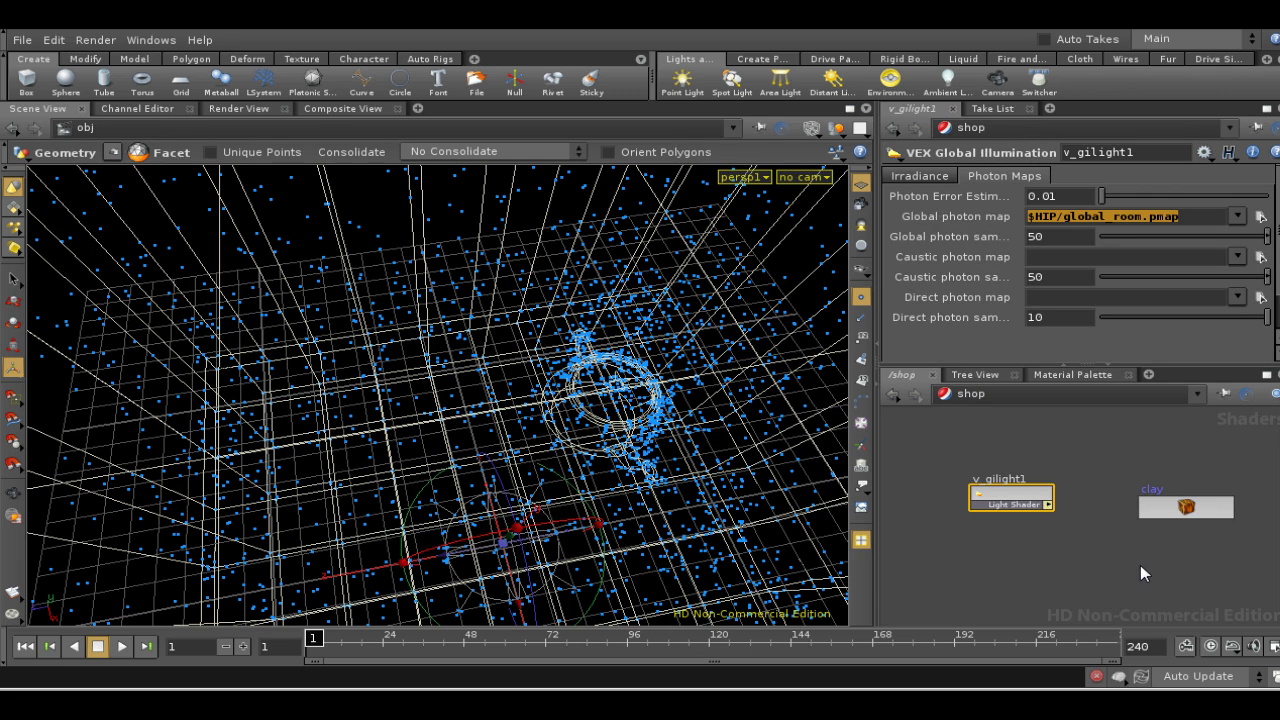
key(BackSpace)
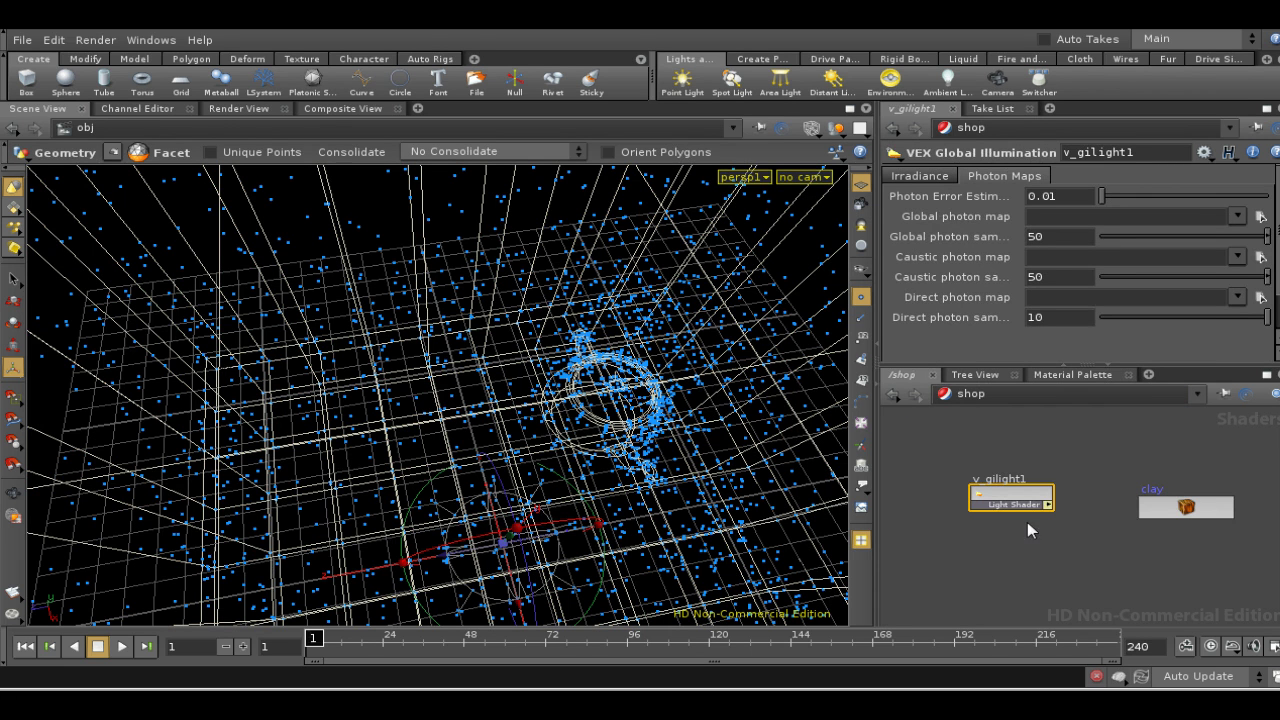
- In /out, deselect mantra_photon and bring up mantra1's render options dialog
click(1079, 398)
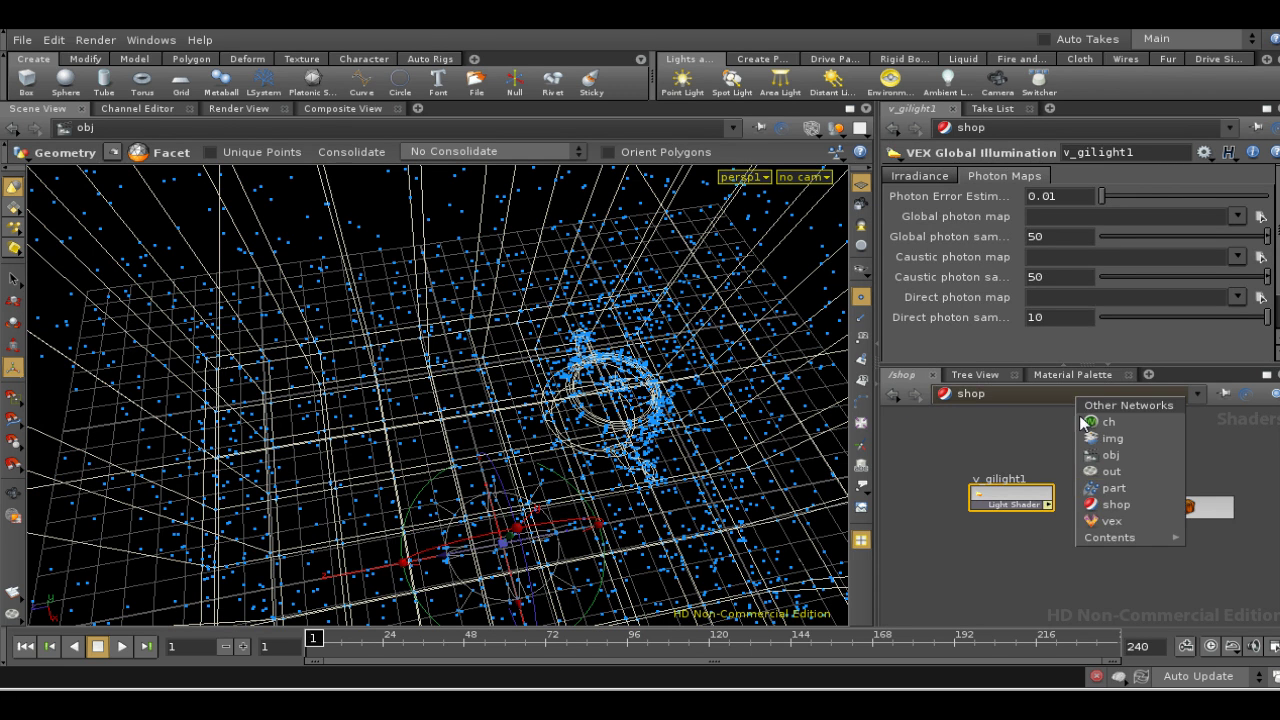
click(1100, 474)
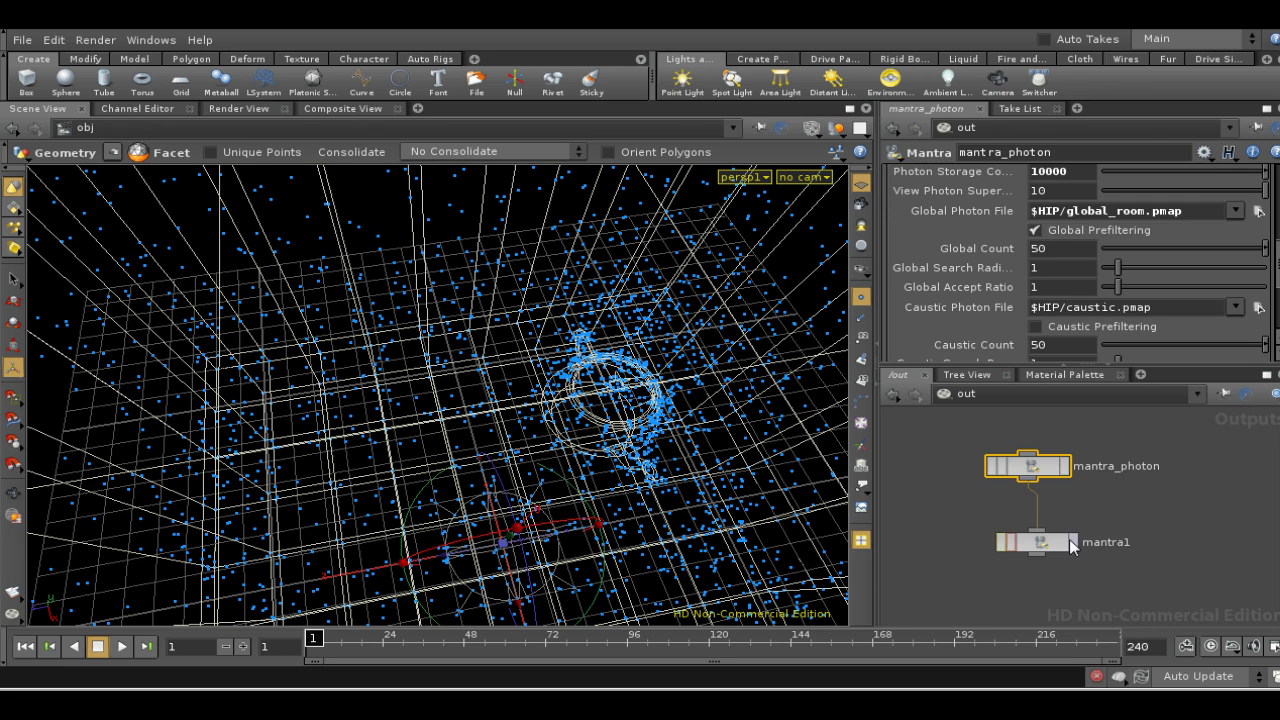
click(1059, 507)
click(1008, 542)
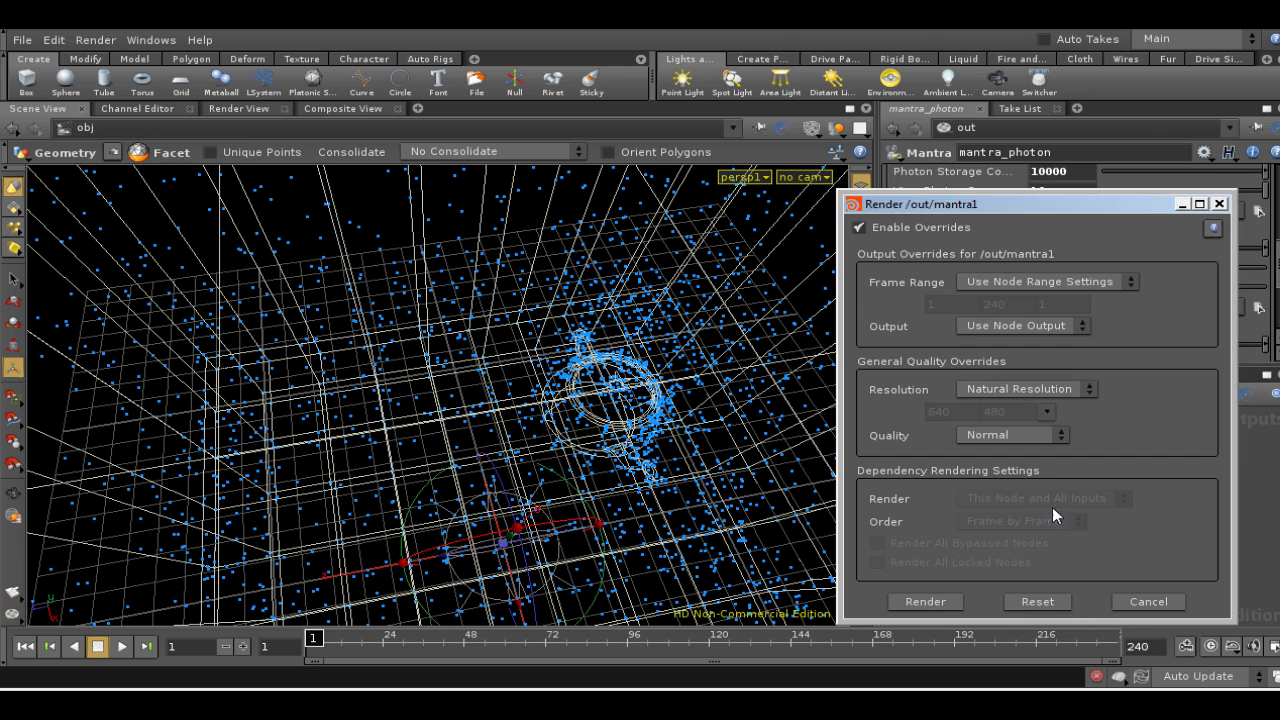
- Render mantra1 without the photon map and compare the new frame 3 with frame 2
click(925, 601)
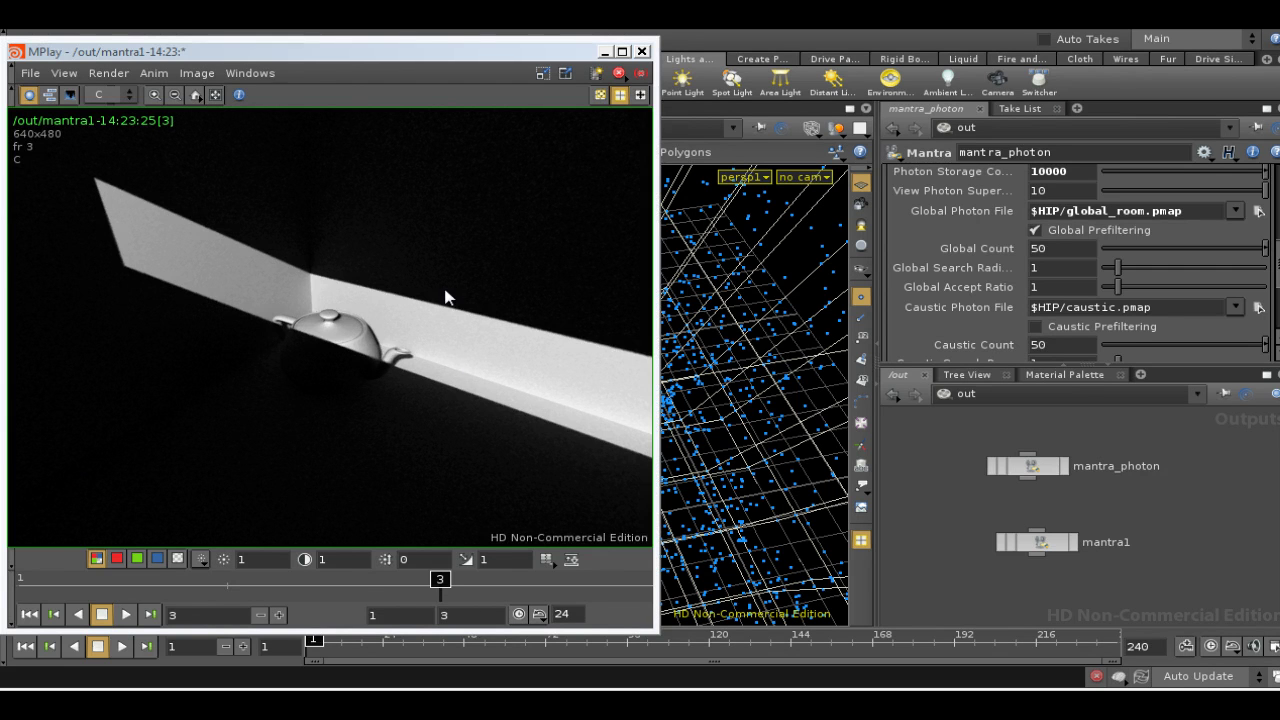
drag(441, 582, 257, 601)
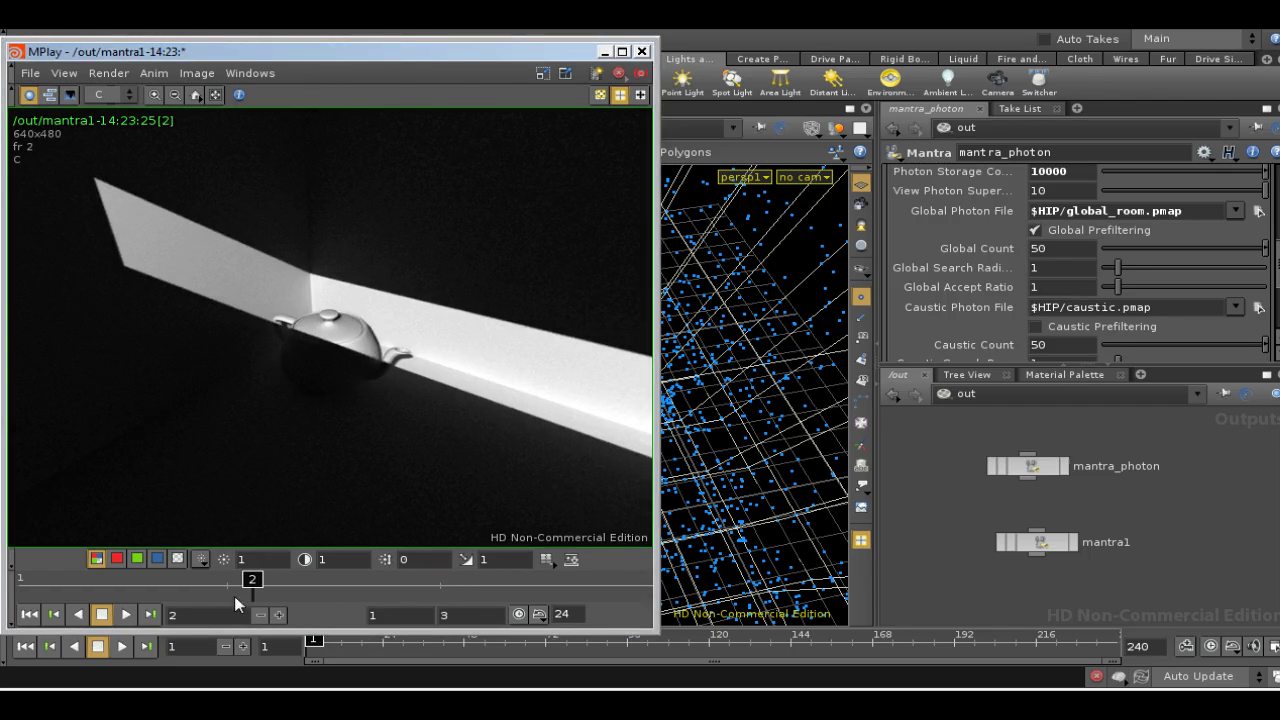
drag(252, 584, 463, 593)
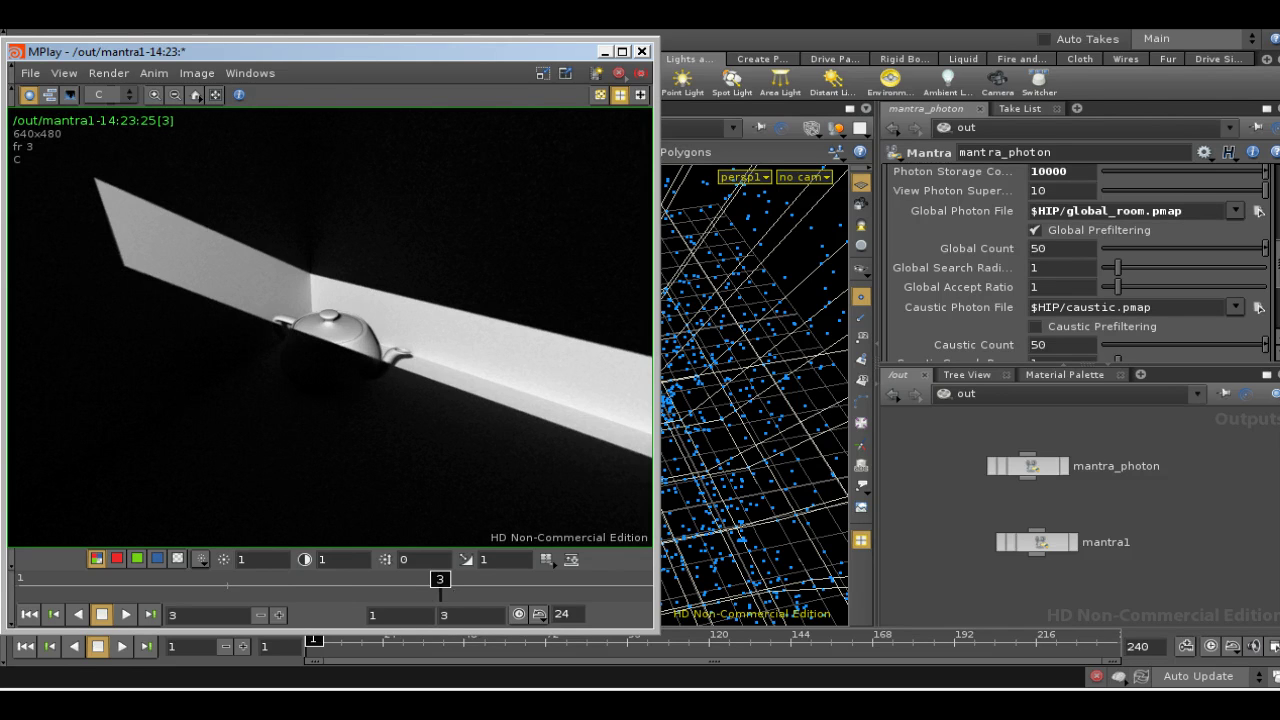
- Operate MPlay's controls and jump to the last frame of the sequence
click(1196, 676)
click(1190, 636)
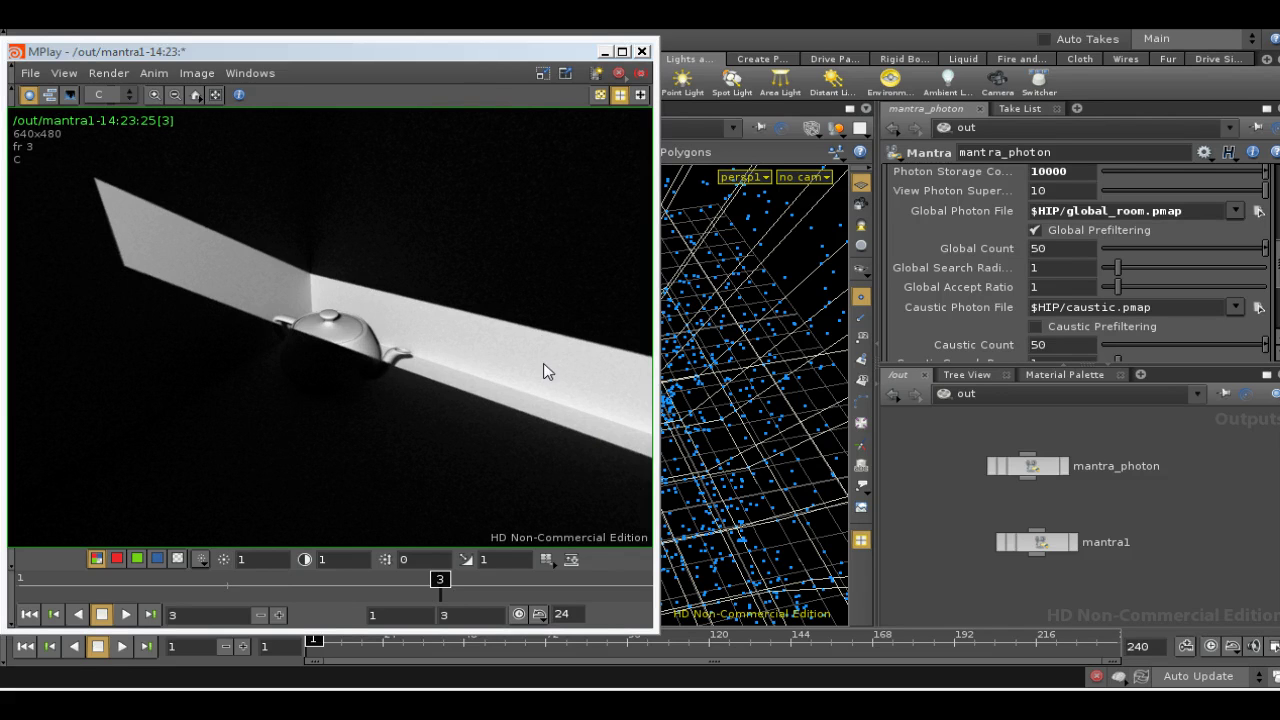
key(End)
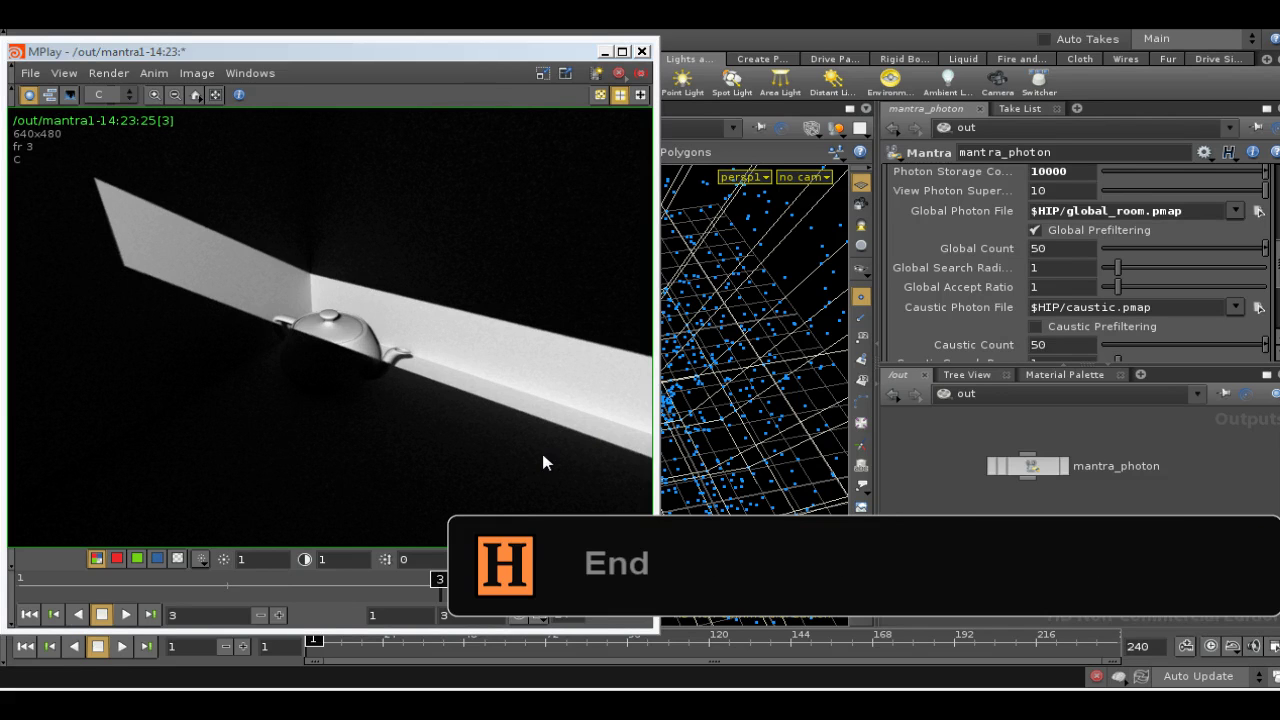